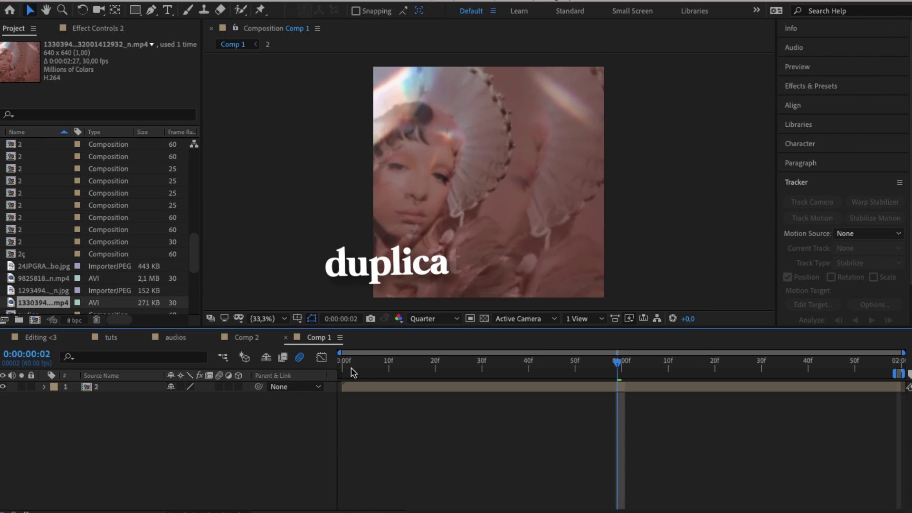
- At frame 7, duplicate the clip layer and scale the top copy to 80%
click(375, 361)
key(ctrl+d)
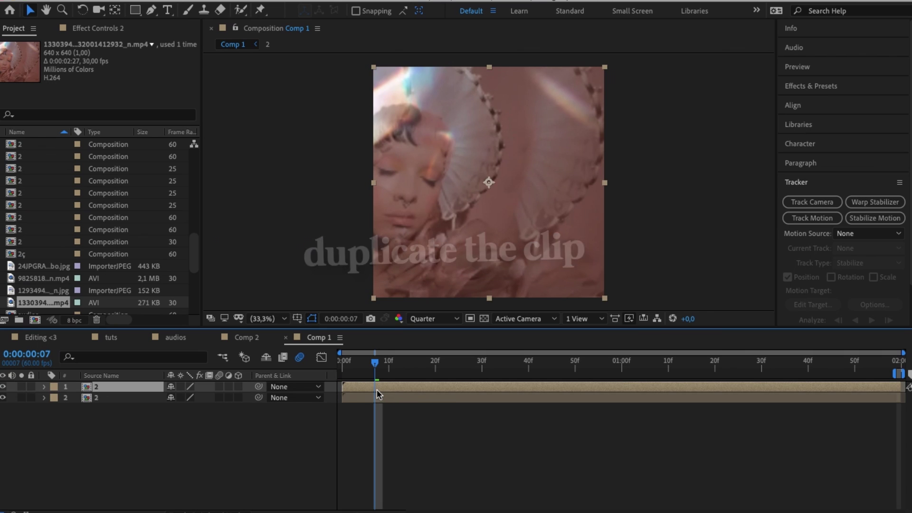
key(s)
click(185, 397)
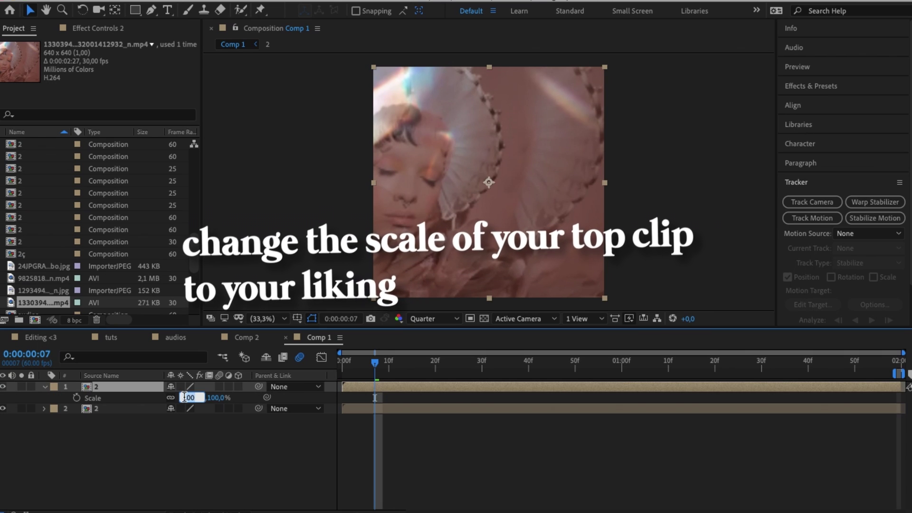
text(80)
key(Return)
key(s)
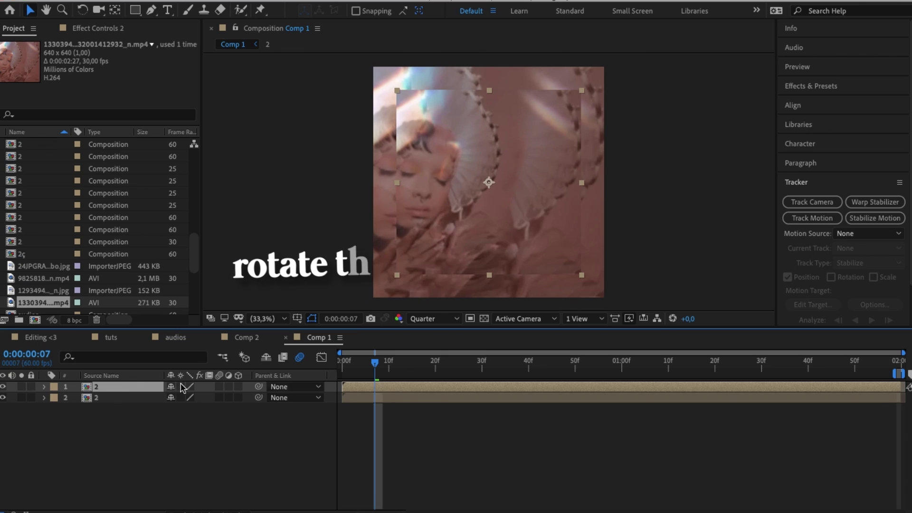
- Rotate the bottom clip copy by 180°
click(381, 401)
text(r)
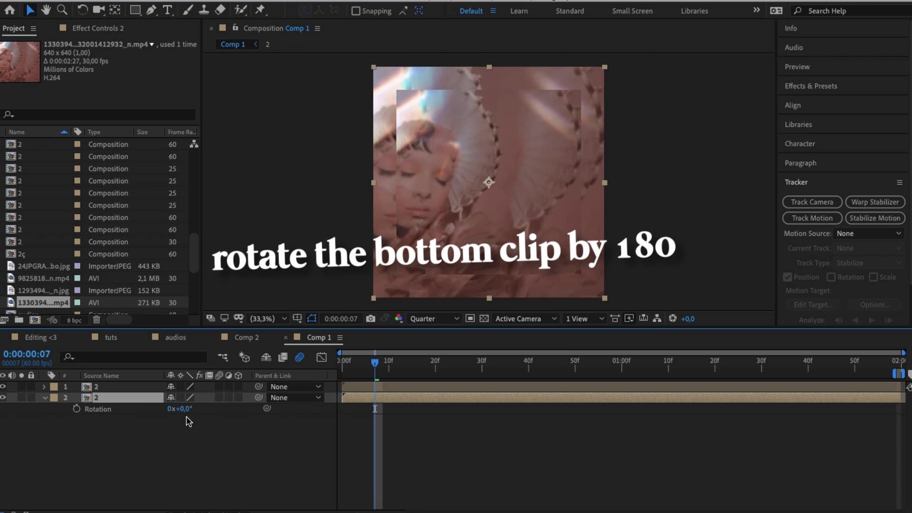
text(80)
key(Return)
- Apply the S_Blur and Bevel Edges effects to the bottom clip
click(811, 86)
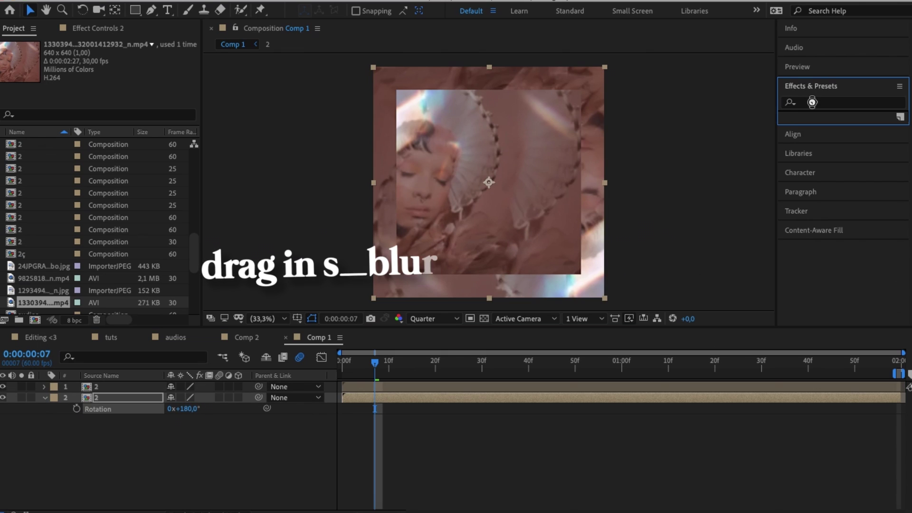
click(836, 102)
text(s_blur)
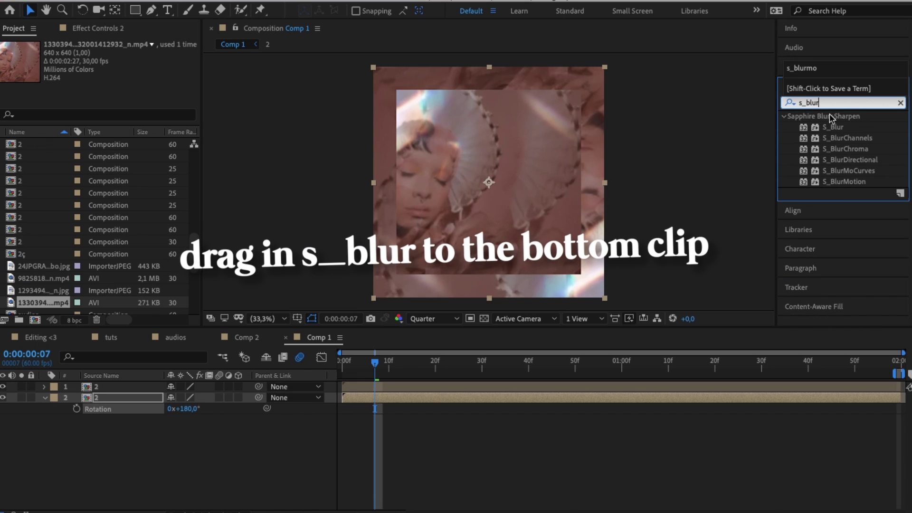
drag(834, 127, 371, 397)
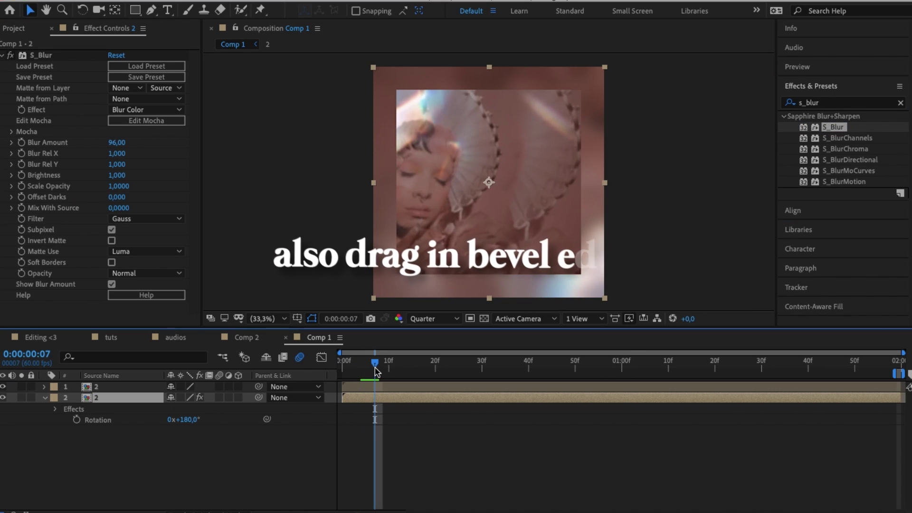
click(843, 103)
text(bevel)
drag(834, 203, 646, 398)
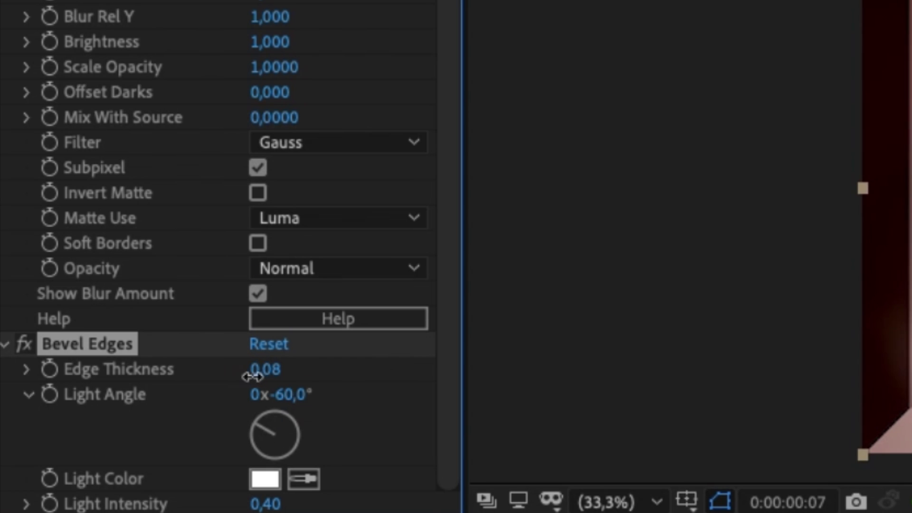
- Set Bevel Edges thickness to 0,02, a positive light angle, and 0,13 light intensity
drag(251, 377, 181, 390)
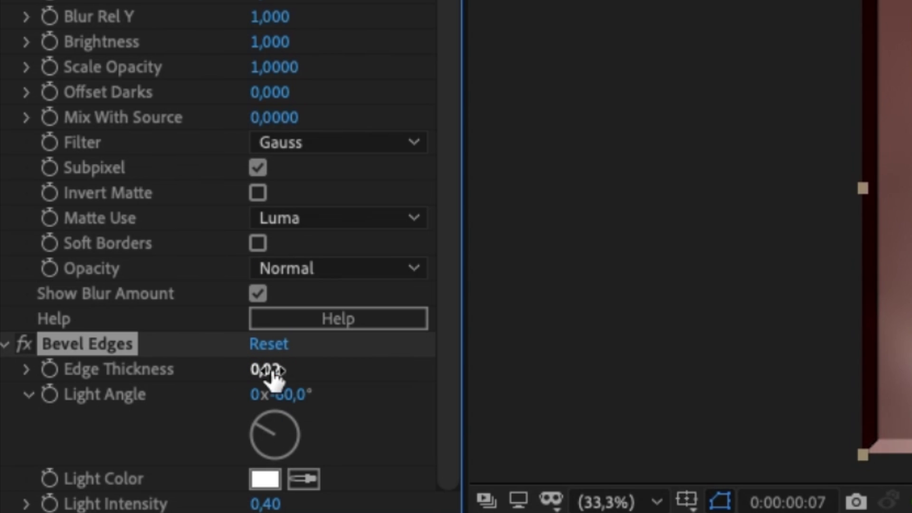
drag(339, 400, 470, 406)
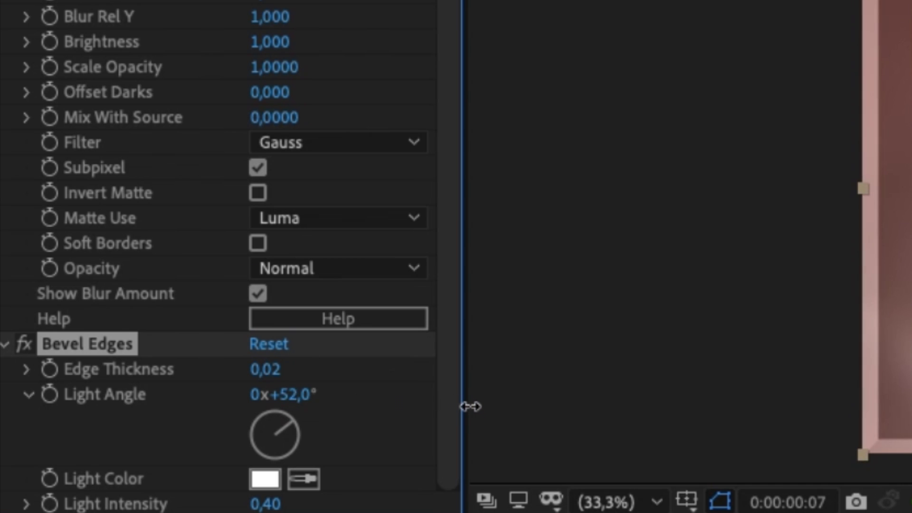
drag(266, 504, 244, 504)
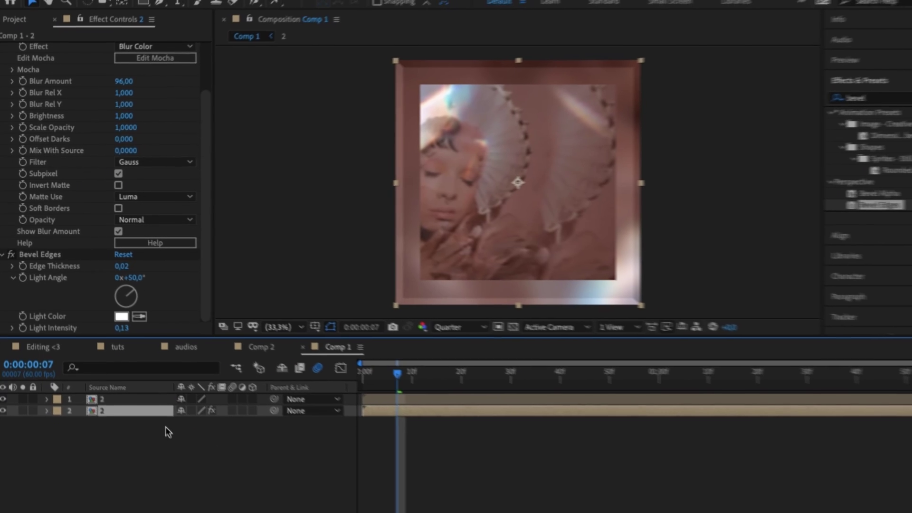
- Preview the comp to frame 10 and scale the top clip to 70%
click(364, 373)
key(space)
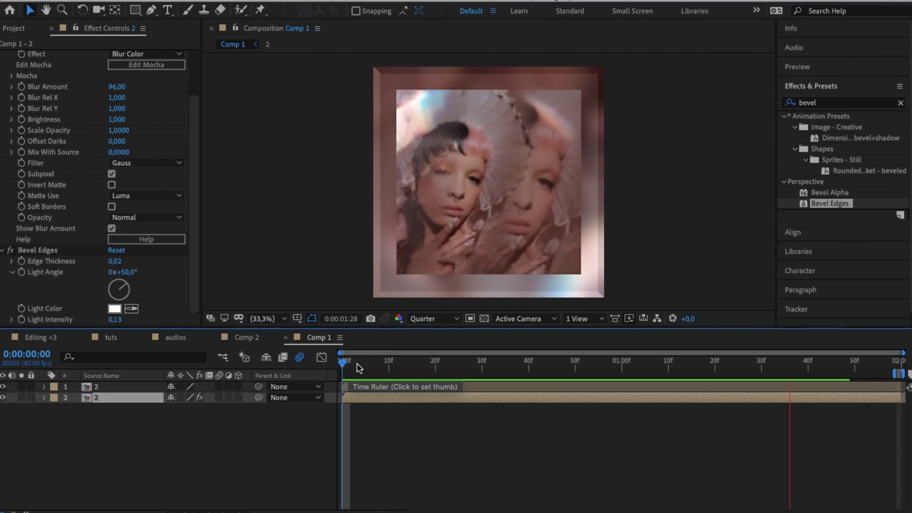
click(388, 363)
click(394, 386)
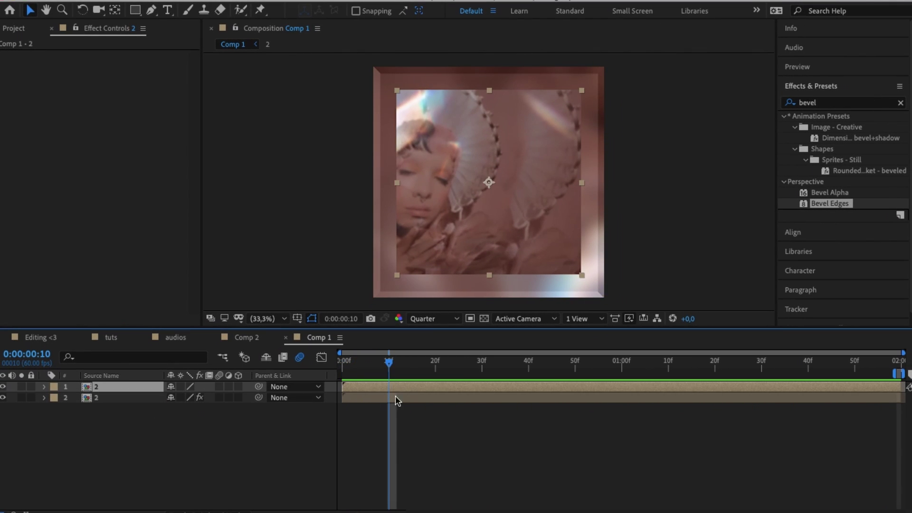
key(s)
key(Return)
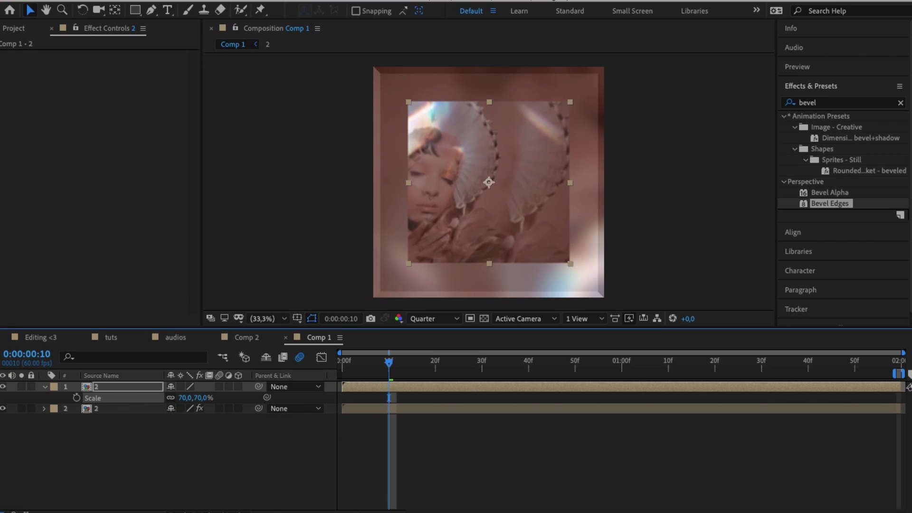
key(s)
- Add a Drop Shadow layer style to the top clip and enlarge its size
right_click(363, 387)
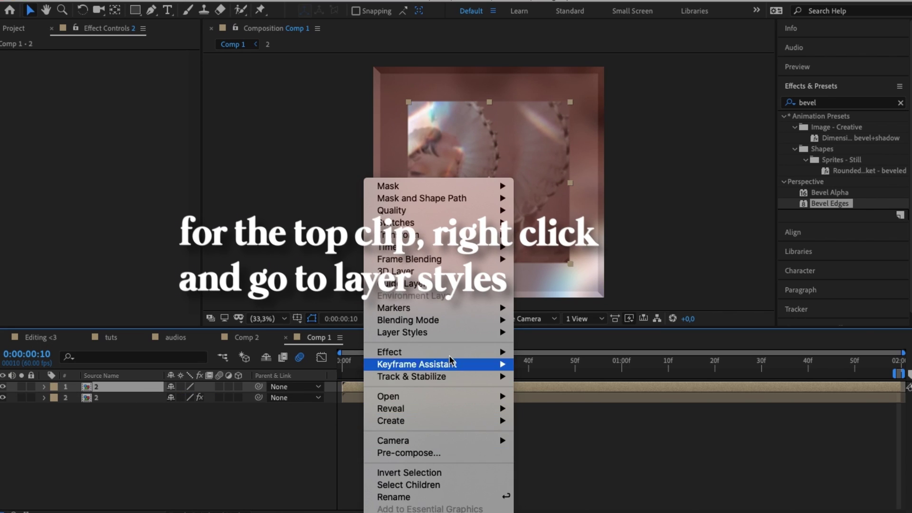
mouse_move(418, 333)
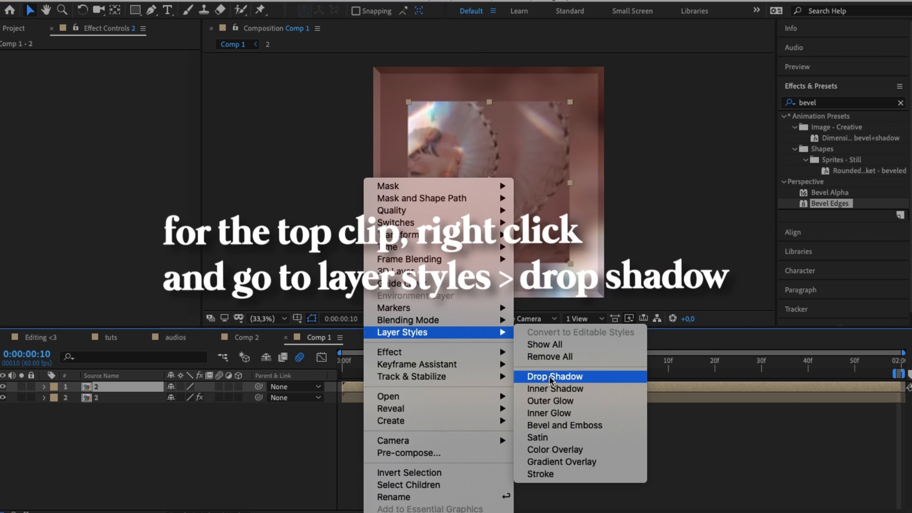
click(537, 374)
click(66, 431)
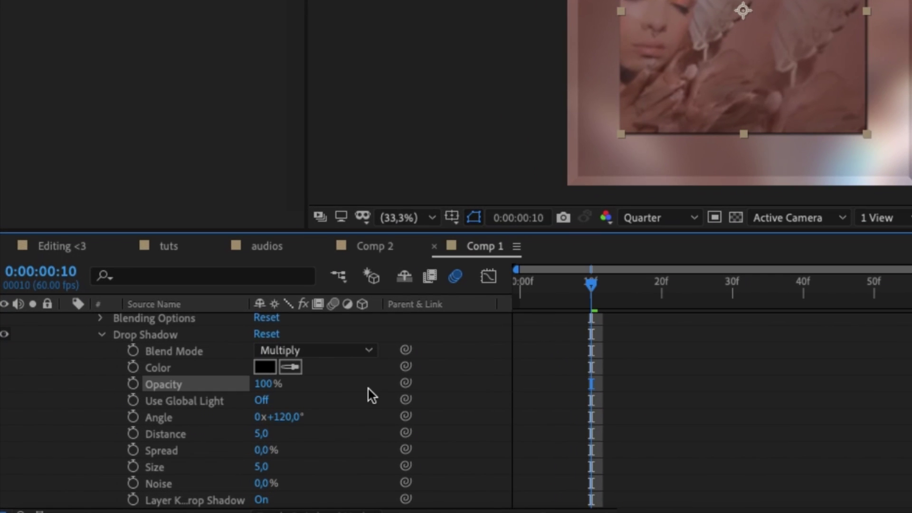
scroll(325, 424, down, 1)
click(266, 465)
text(9)
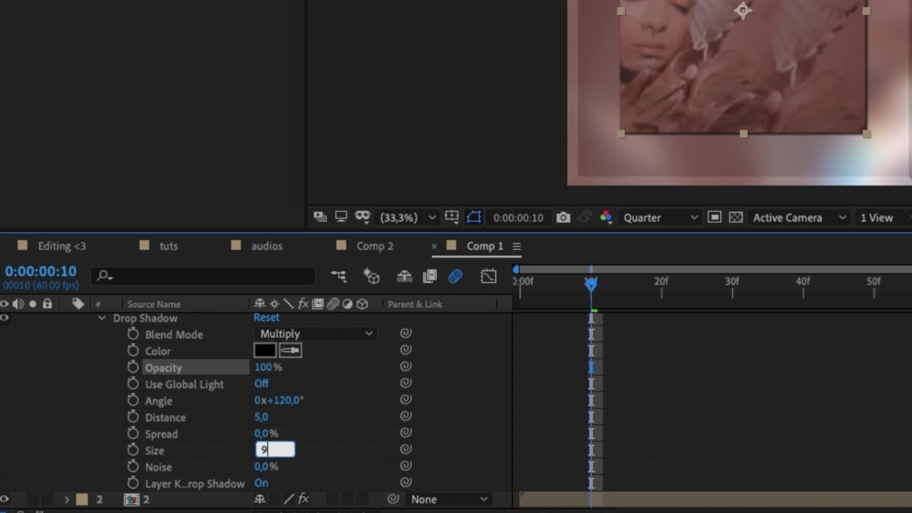
text(0)
key(Return)
scroll(672, 442, up, 2)
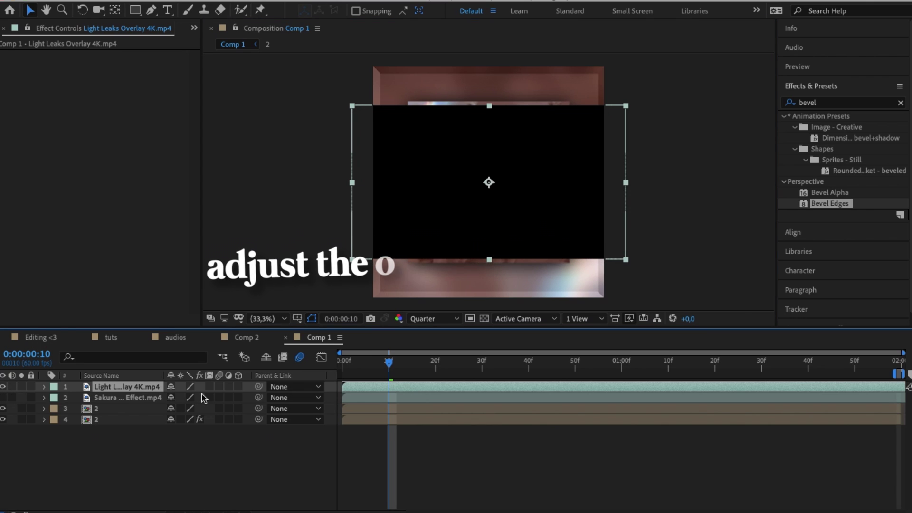
- Scale the light leaks overlay to about 151% and set it to Screen blending
key(s)
drag(212, 398, 247, 399)
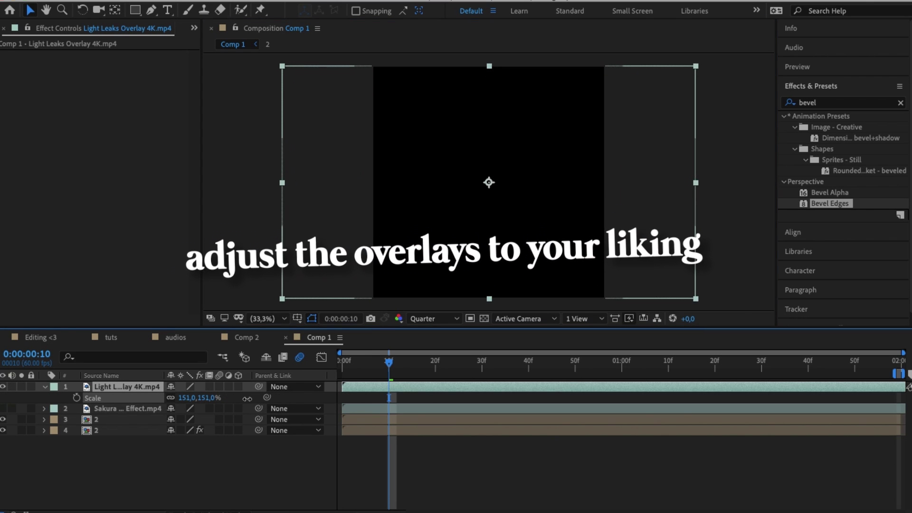
right_click(142, 385)
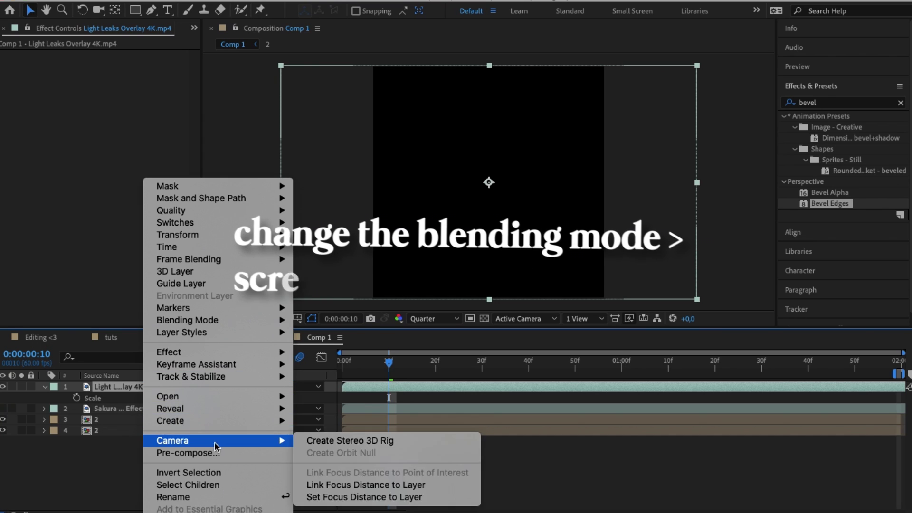
mouse_move(205, 321)
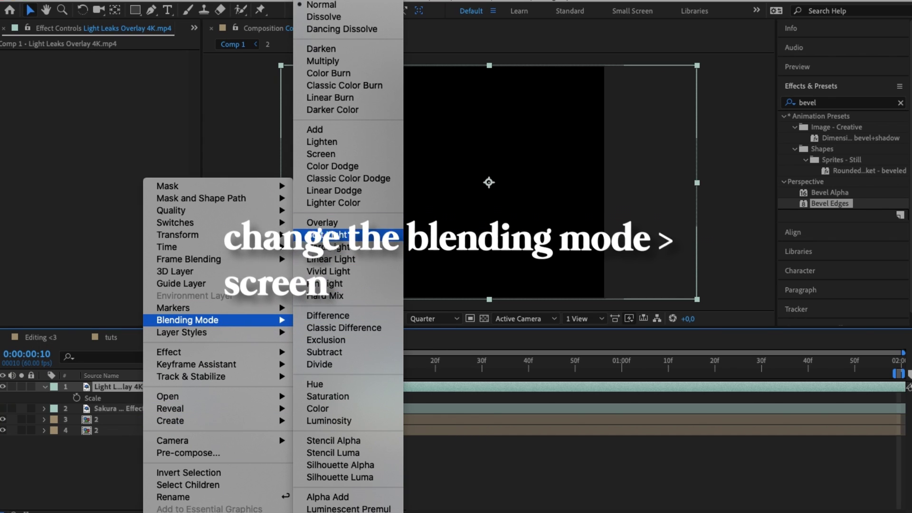
click(321, 154)
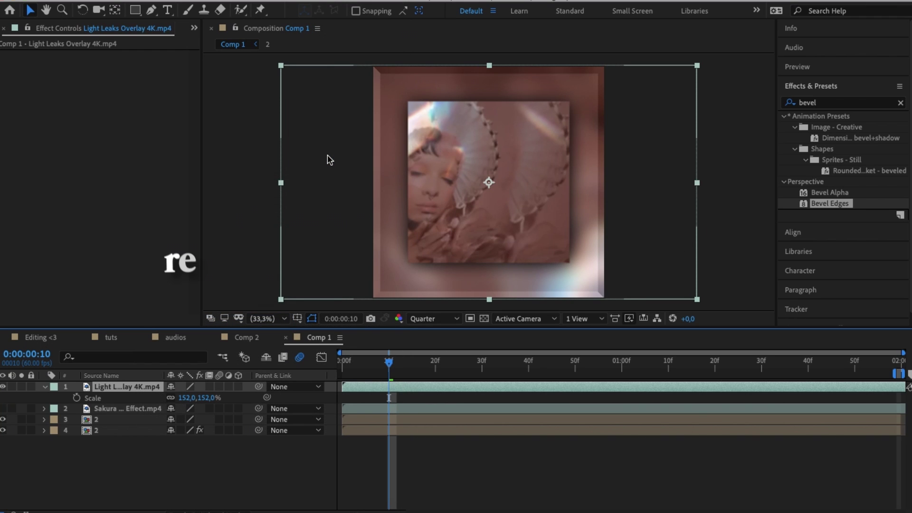
- Set the cherry blossom overlay to Screen blending and delete its extra duplicate
click(143, 408)
key(s)
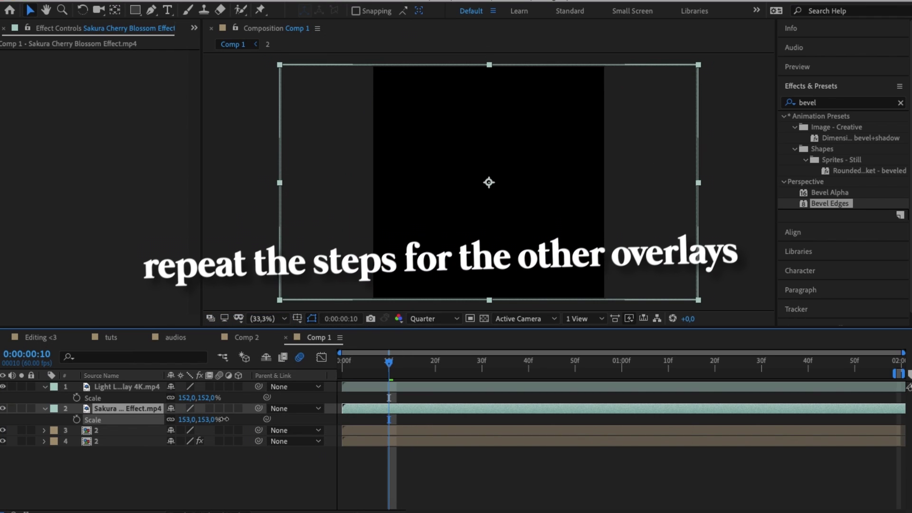
right_click(149, 409)
mouse_move(190, 319)
click(321, 154)
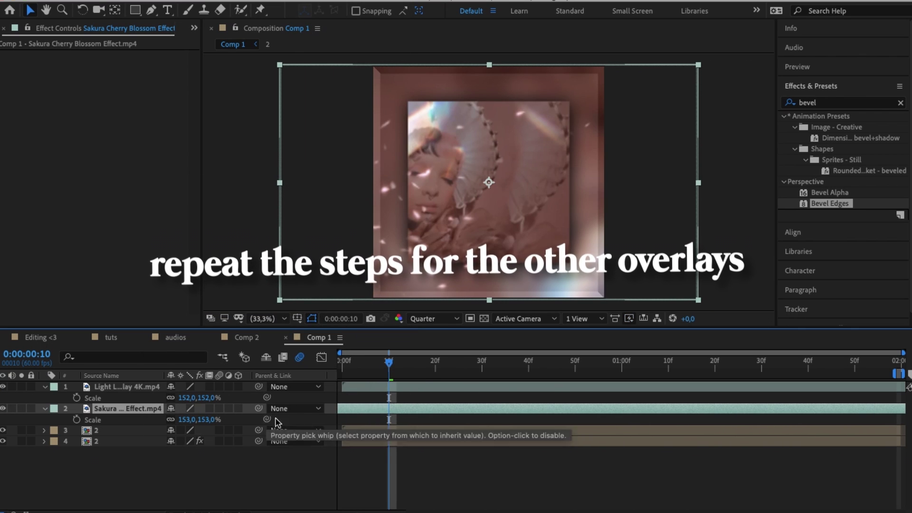
key(ctrl+d)
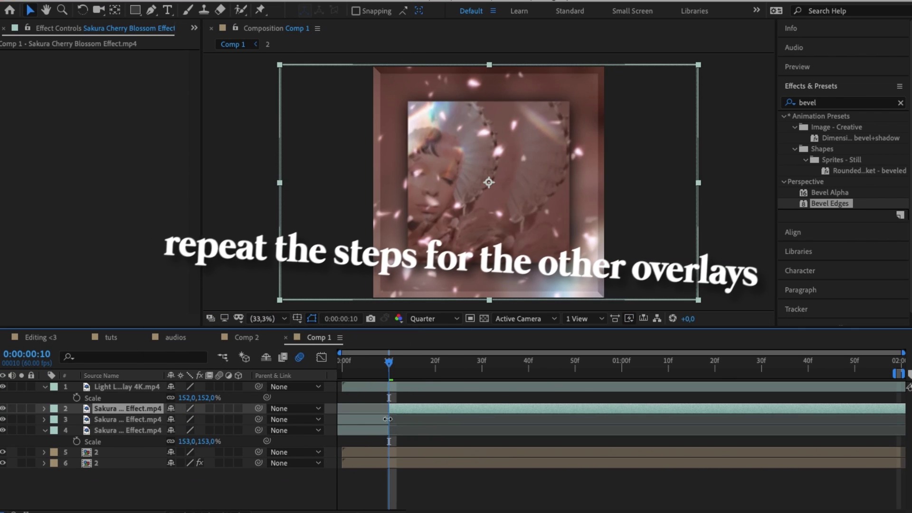
click(366, 419)
key(Delete)
click(343, 366)
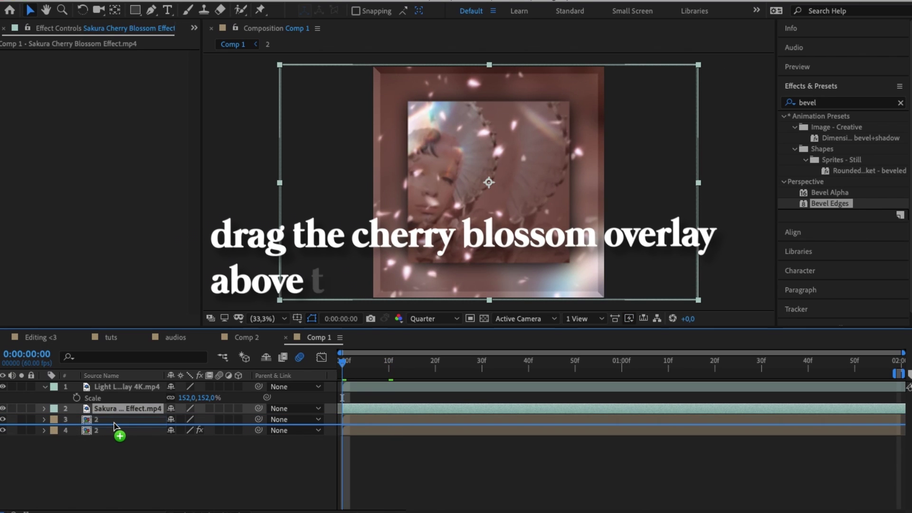
- Add Motion Tile to the videoplayback.mp4 butterfly overlay, blend it in Pin Light, and move it third
drag(113, 424, 115, 425)
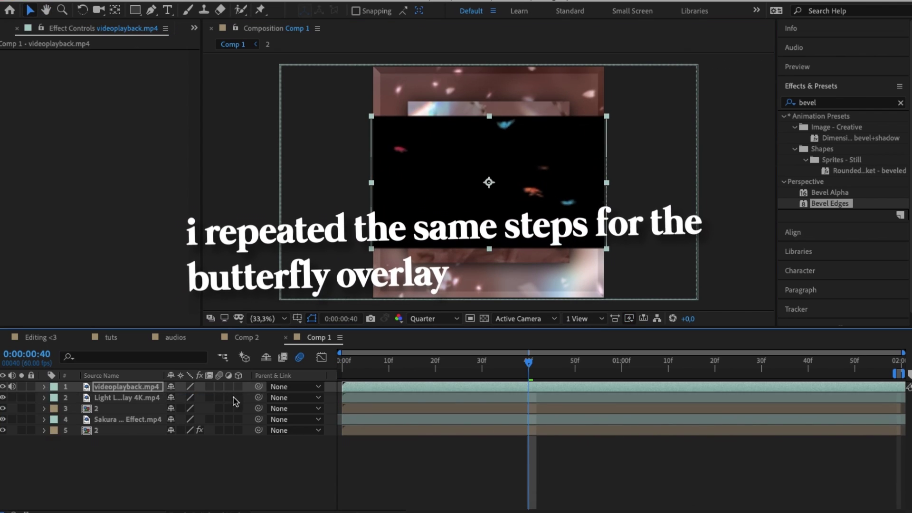
text(motion)
double_click(828, 290)
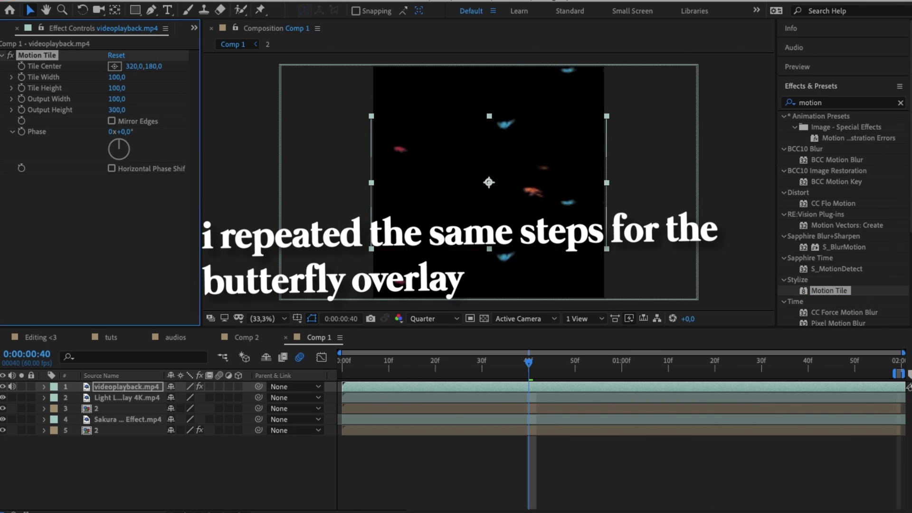
right_click(114, 386)
mouse_move(189, 320)
click(294, 283)
drag(144, 389, 147, 414)
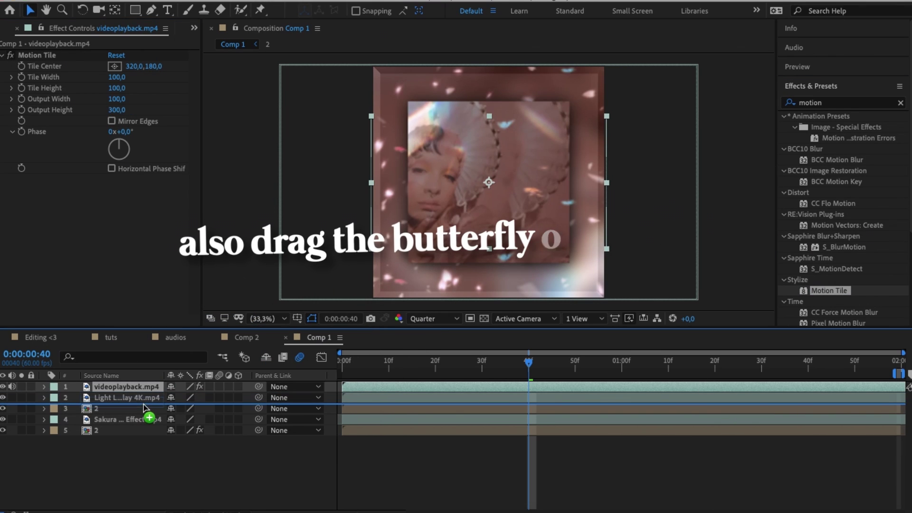
click(401, 444)
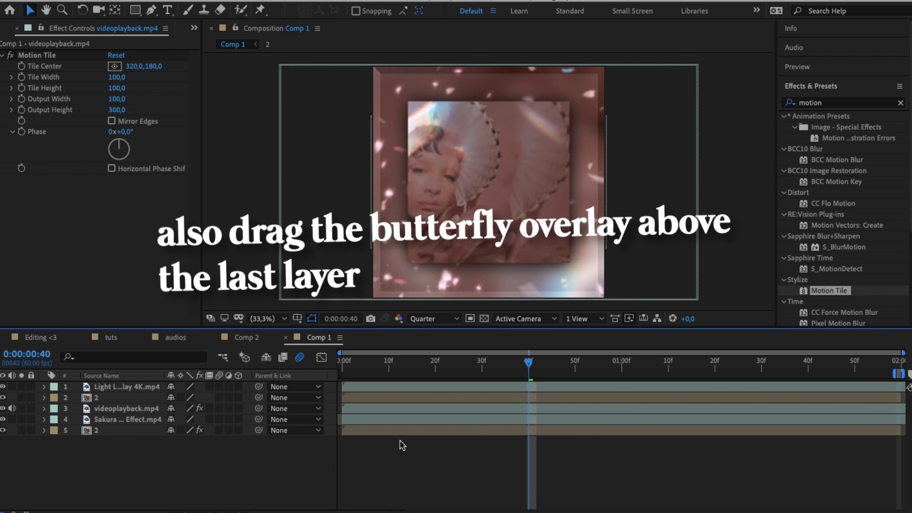
key(space)
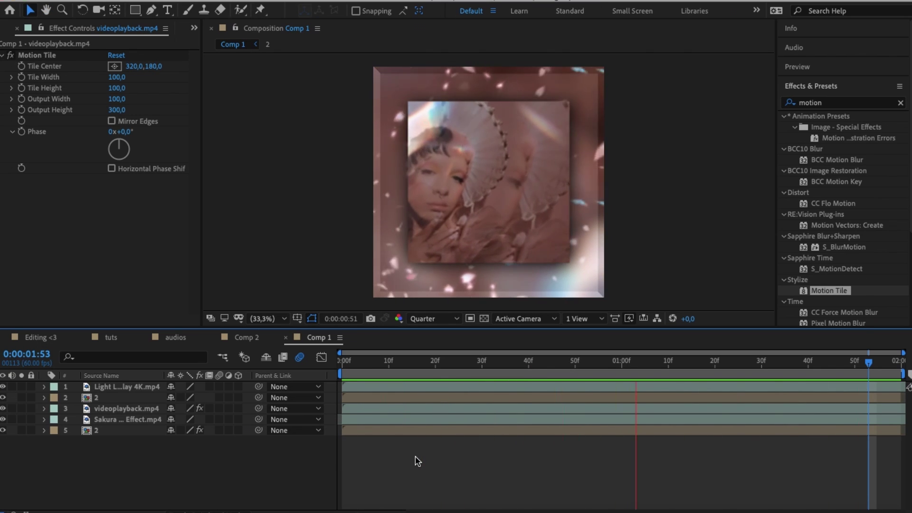
- Apply the Wiggle - position and Wiggle - rotation presets to the 2 precomp layer
click(831, 105)
double_click(816, 102)
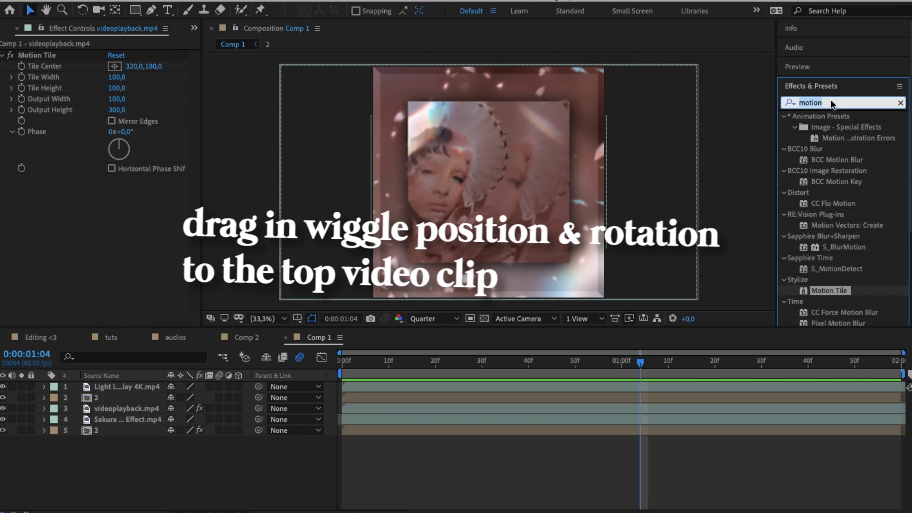
text(wiggle)
mouse_move(850, 148)
mouse_down()
mouse_move(713, 408)
mouse_move(692, 396)
mouse_up()
drag(847, 160, 692, 398)
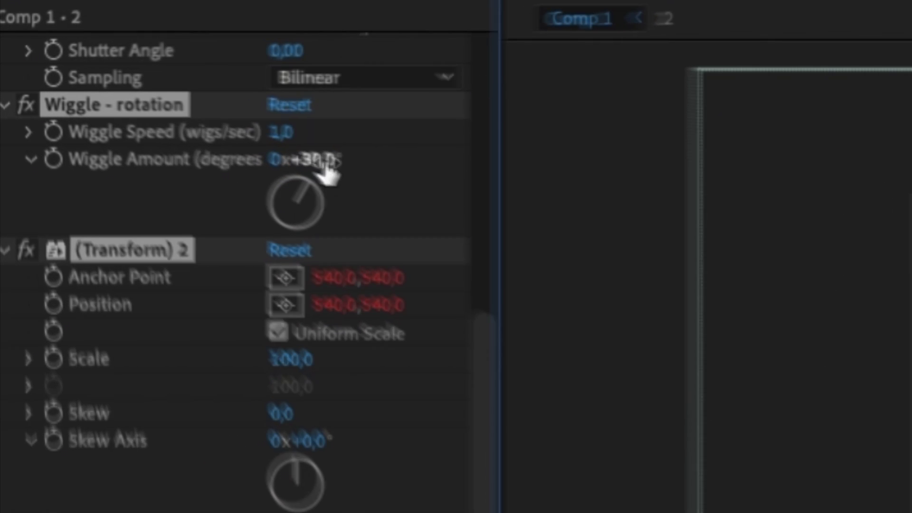
- Set the rotation wiggle amount to 5 and the position wiggle amount to 40
click(129, 102)
text(5)
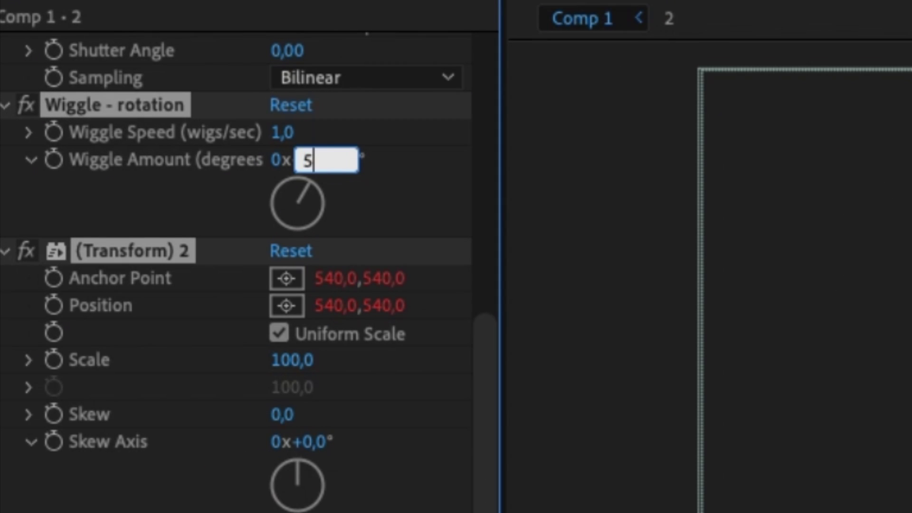
key(Return)
scroll(309, 166, up, 10)
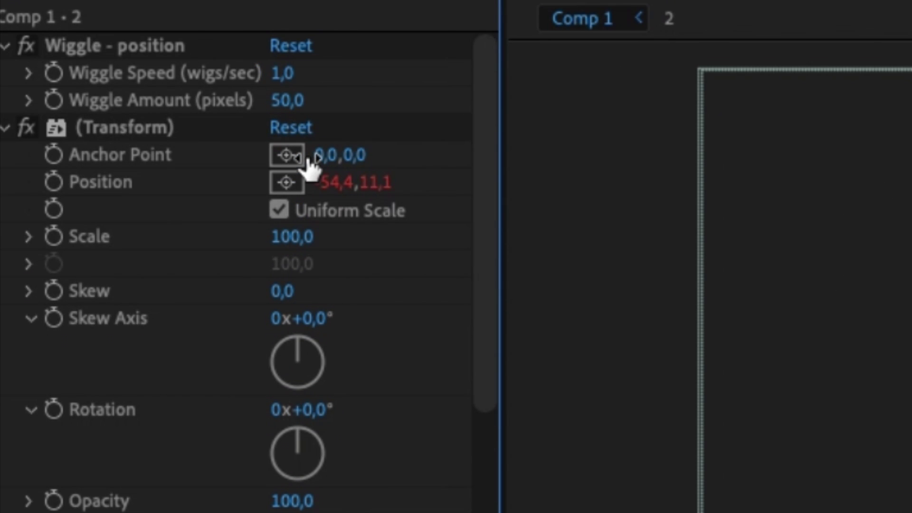
text(40)
key(Return)
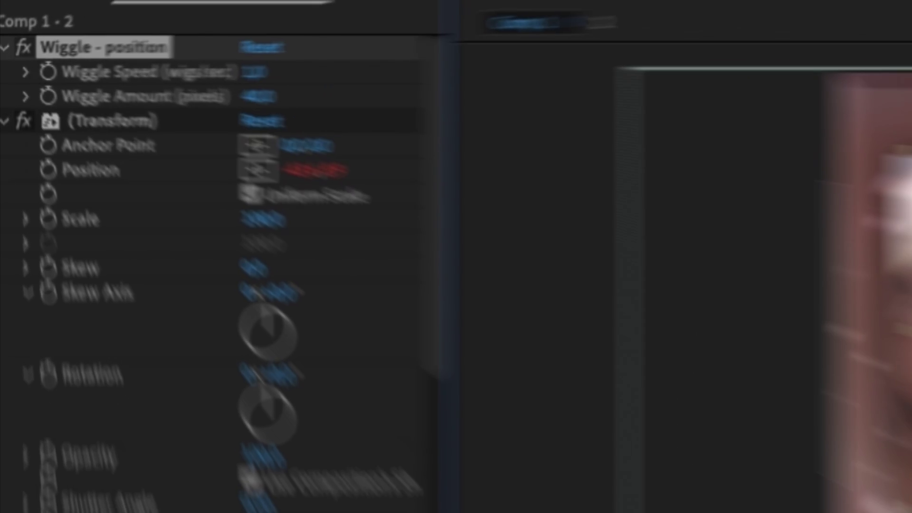
click(409, 387)
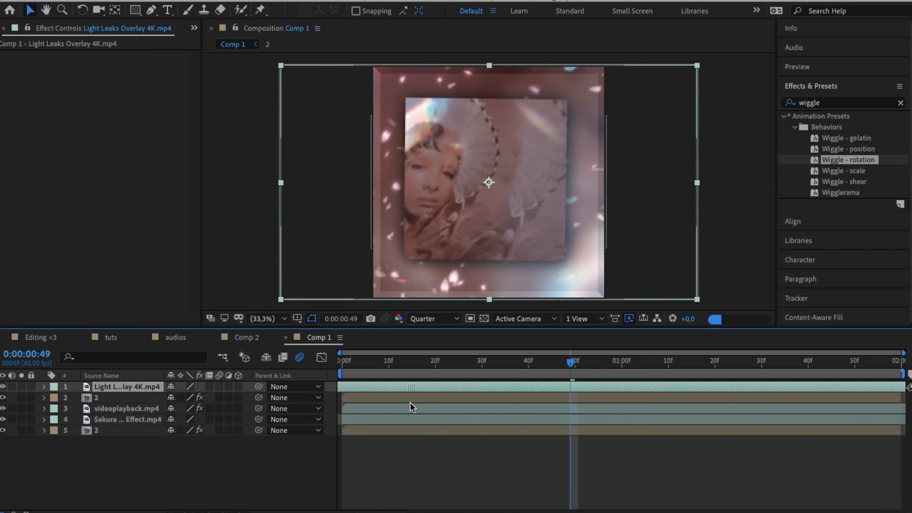
click(563, 458)
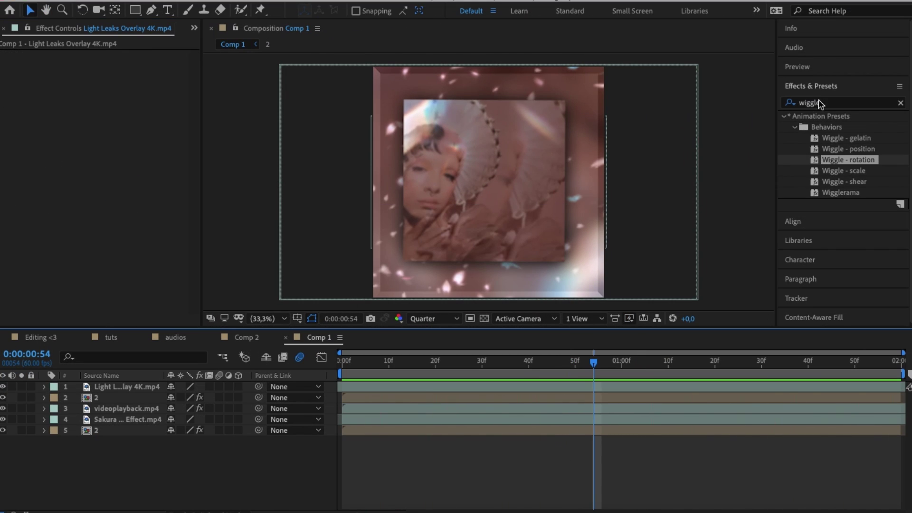
click(901, 103)
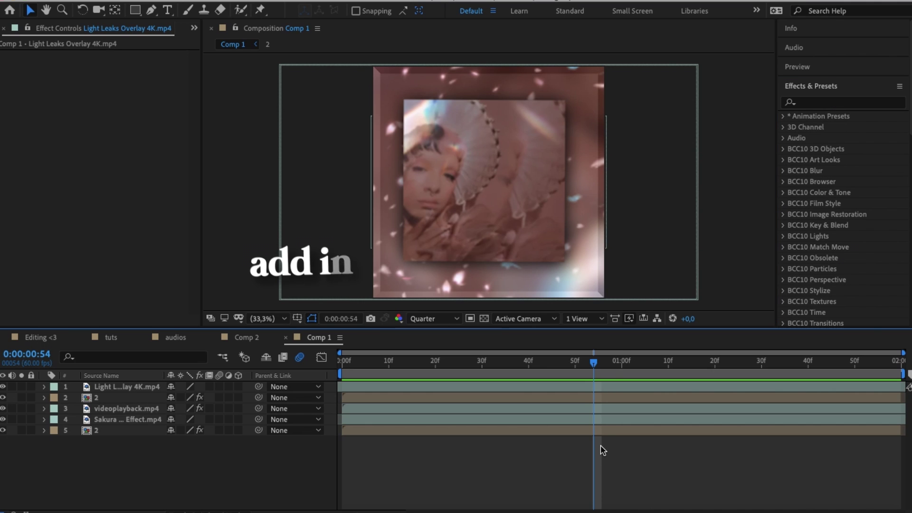
- Add Adjustment Layer 5 at the top of Comp 1 with Ctrl+Alt+Y
key(ctrl+alt+y)
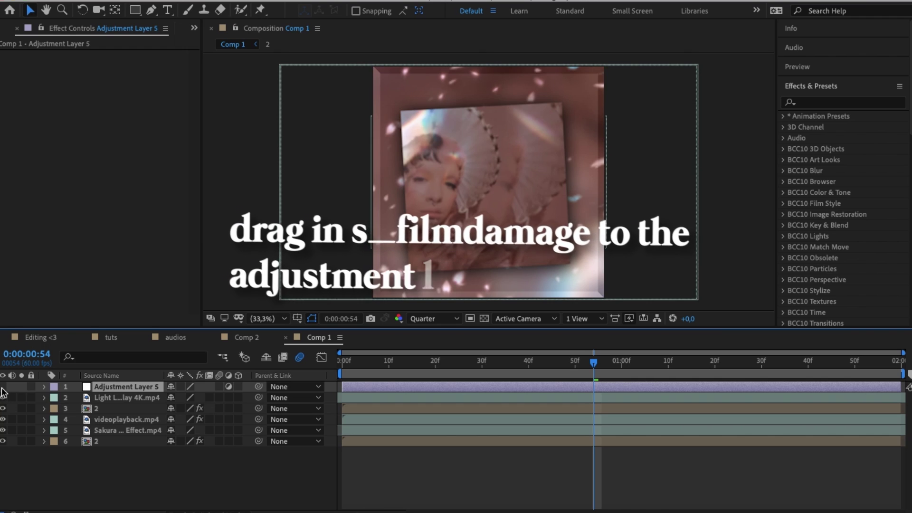
click(807, 102)
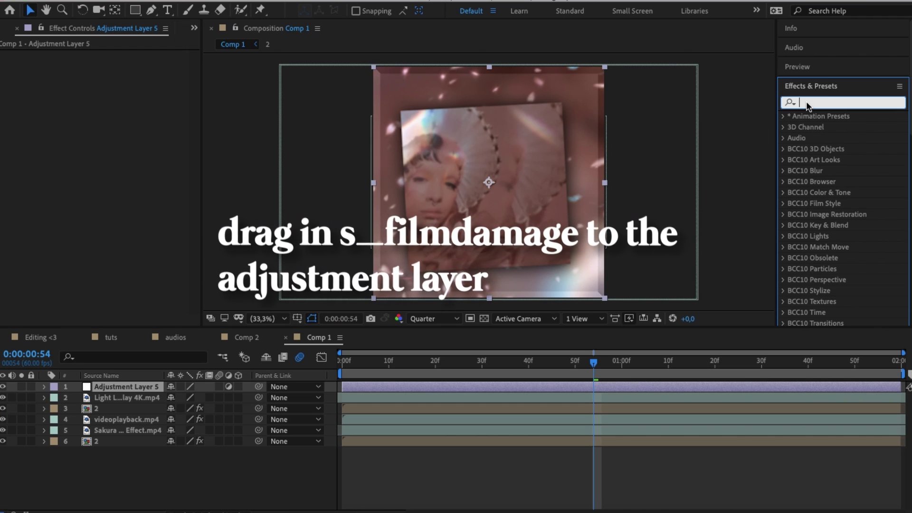
- Apply S_FilmDamage to Adjustment Layer 5, zero Grain Amp and set Hairs to 1
text(film)
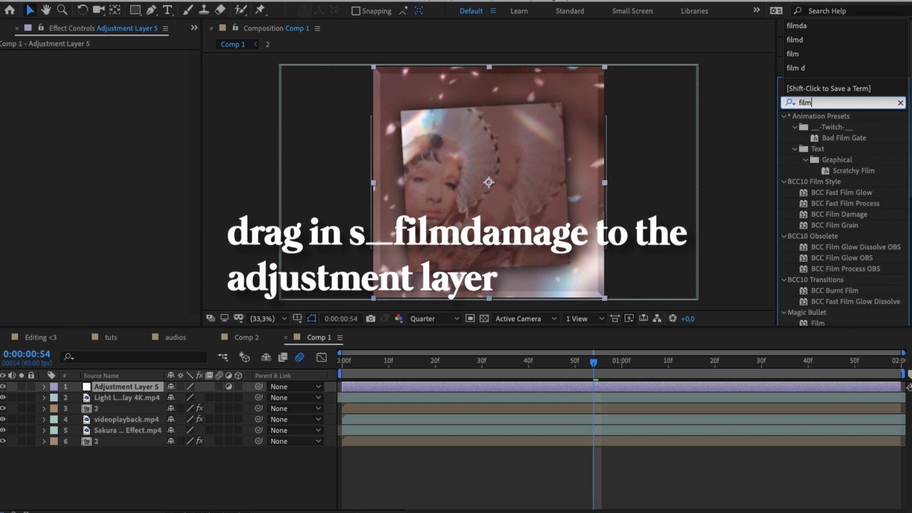
text(d)
mouse_move(835, 127)
mouse_down()
mouse_move(720, 424)
mouse_move(712, 389)
mouse_up()
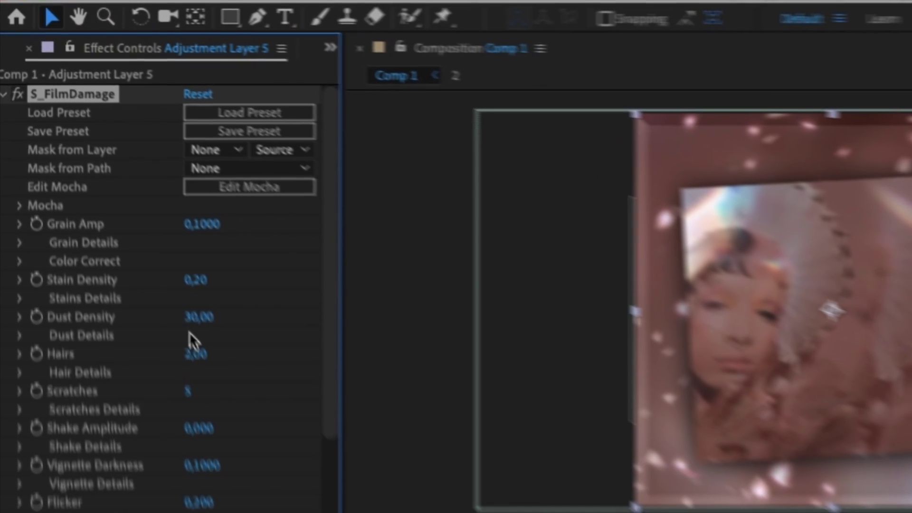
scroll(198, 354, down, 3)
scroll(198, 353, up, 3)
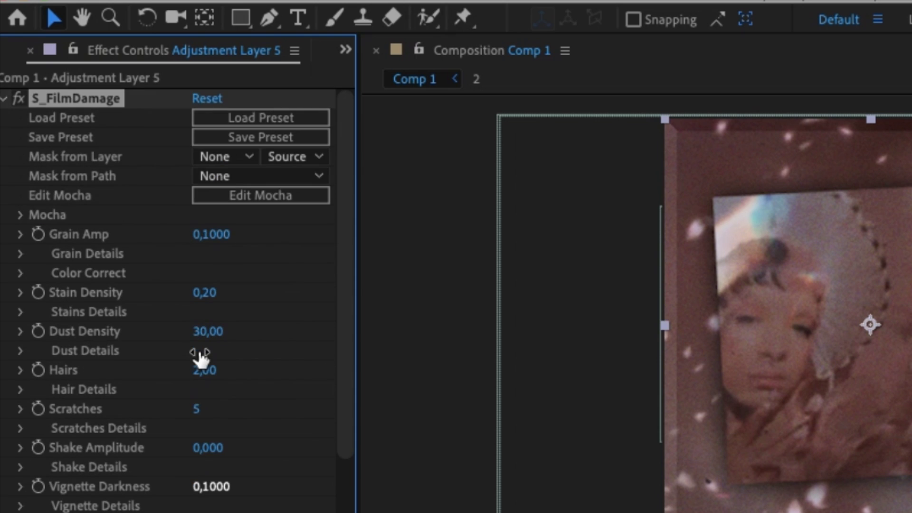
click(221, 234)
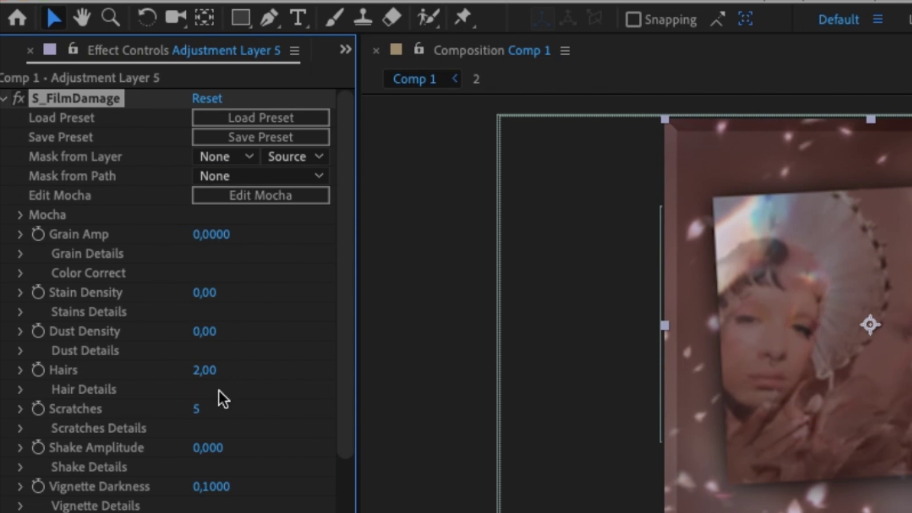
text(1)
key(Return)
- Zero the stain and dust density, set vignette 0,0200, defocus 0,160 and Seed 0
scroll(196, 420, down, 2)
scroll(204, 437, down, 1)
scroll(211, 417, down, 3)
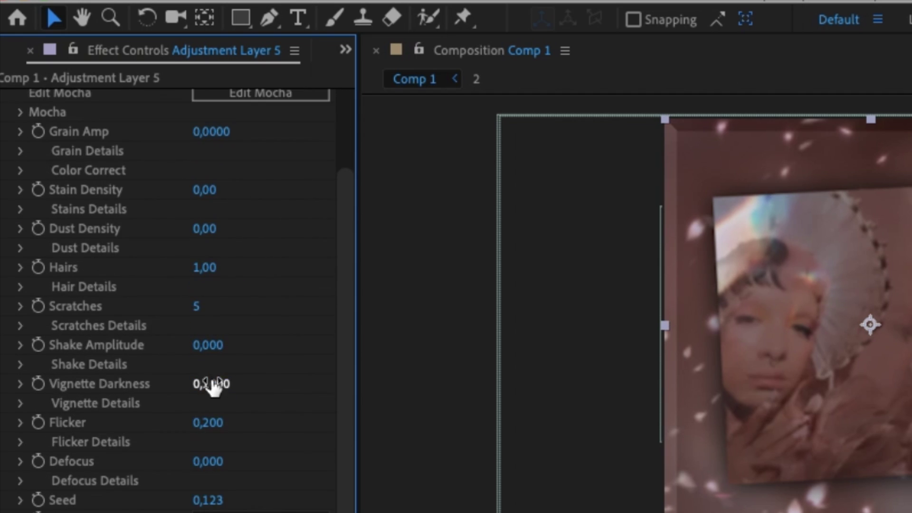
mouse_move(209, 383)
mouse_down()
mouse_move(240, 384)
mouse_move(201, 383)
mouse_up()
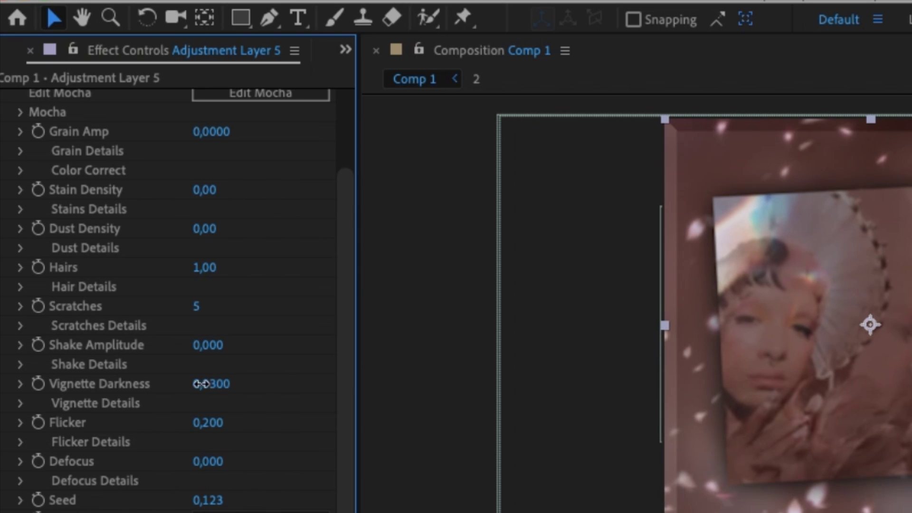
scroll(192, 386, down, 2)
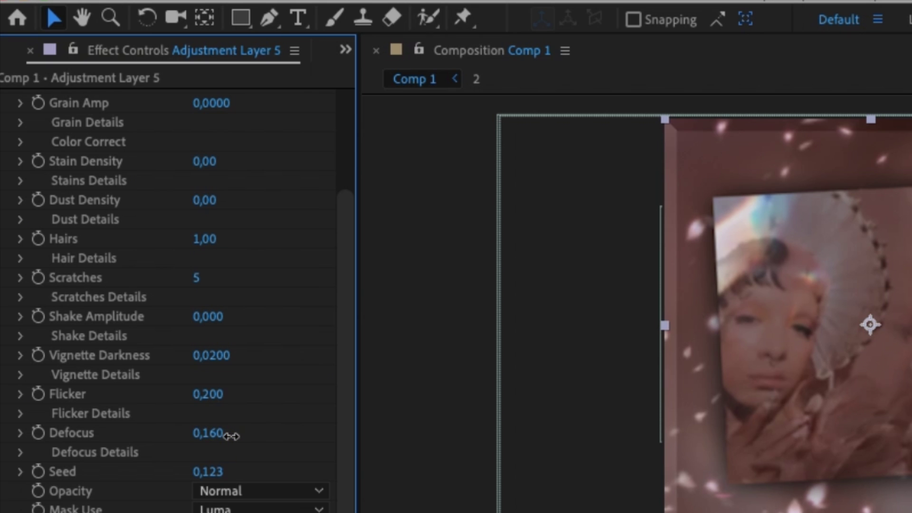
click(208, 471)
text(0)
key(Return)
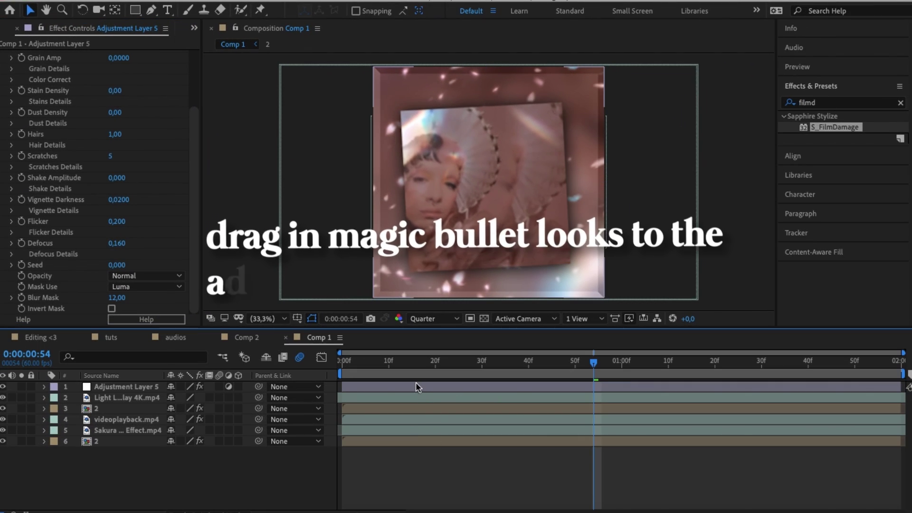
- Apply Magic Bullet Looks to Adjustment Layer 5
click(416, 386)
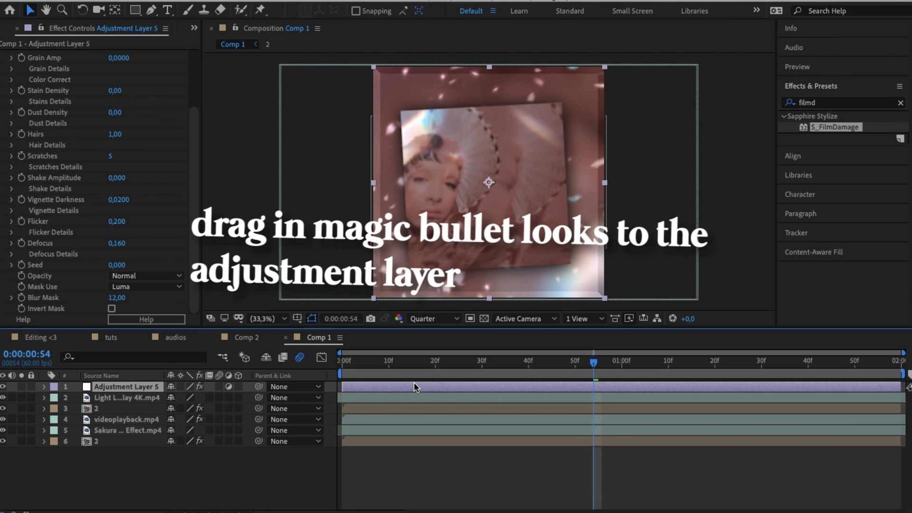
click(257, 0)
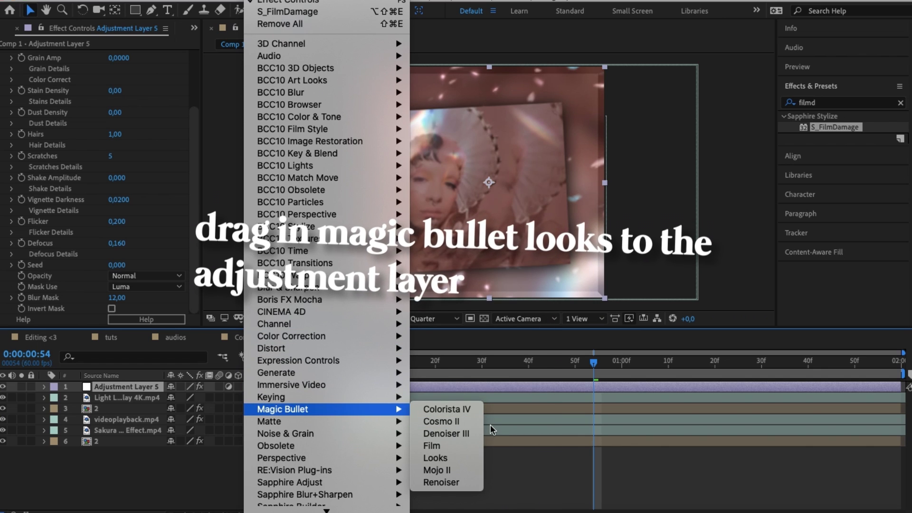
click(439, 458)
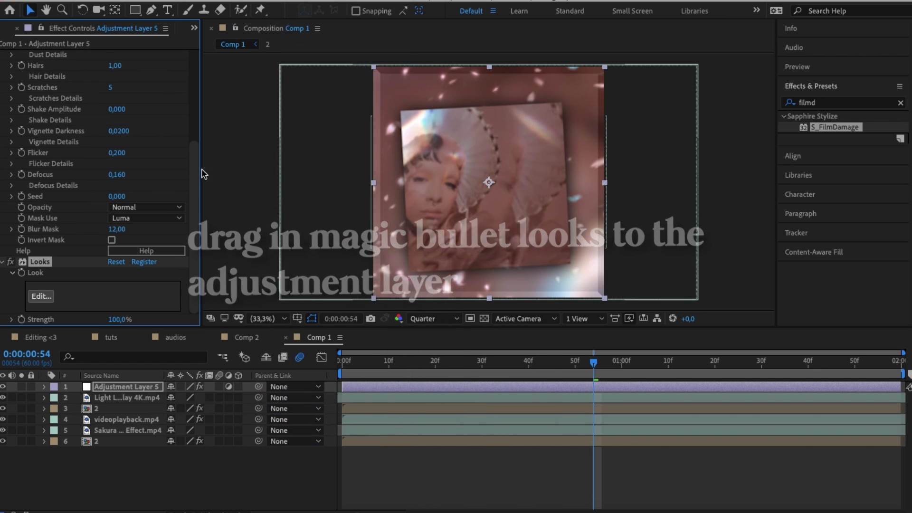
click(41, 296)
- Choose looks such as Custom2, raetro, clouds and Honeystick, each at 30% strength
click(306, 192)
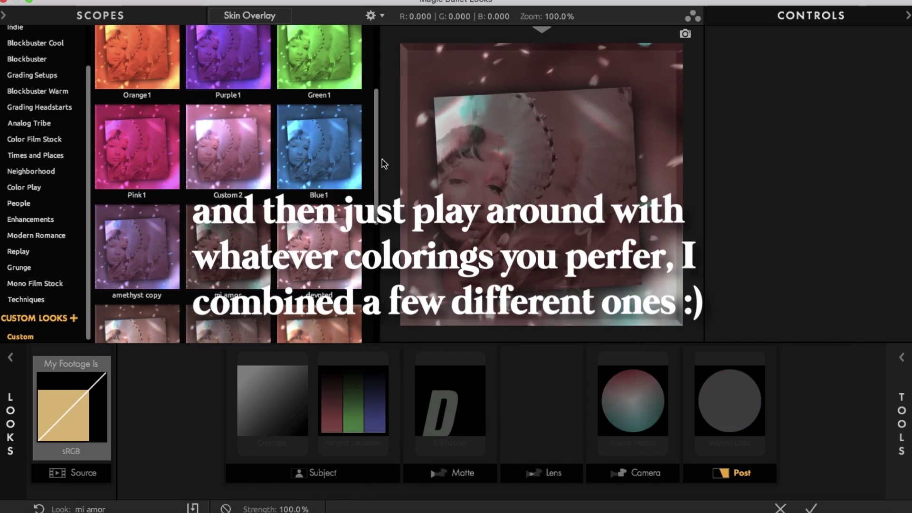
scroll(202, 160, up, 1)
click(201, 160)
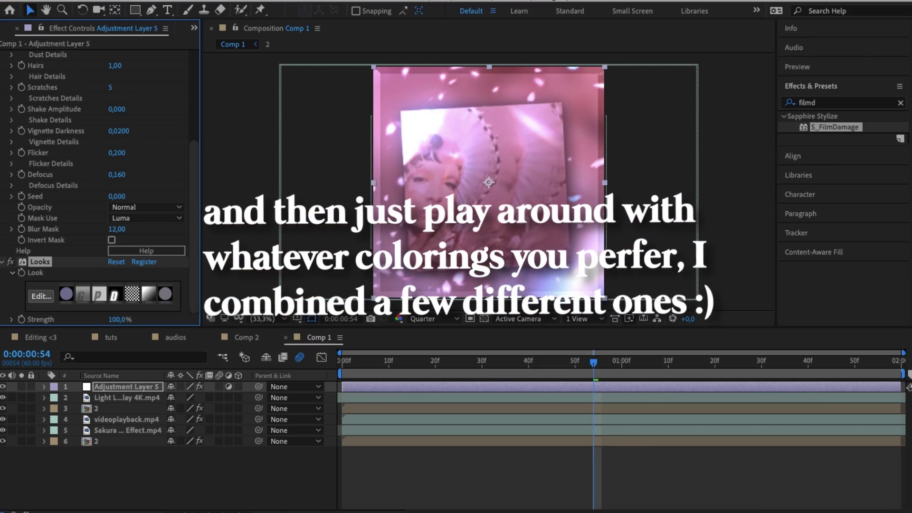
scroll(228, 213, down, 3)
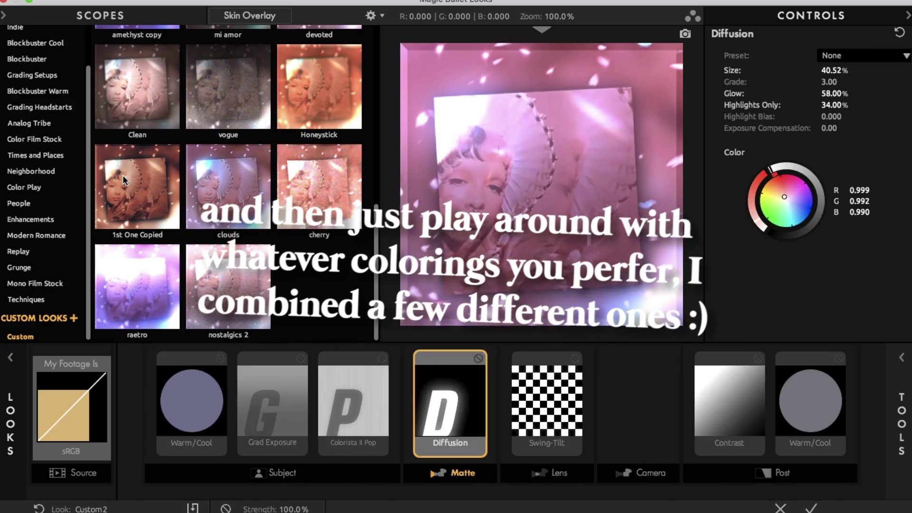
click(119, 307)
click(209, 192)
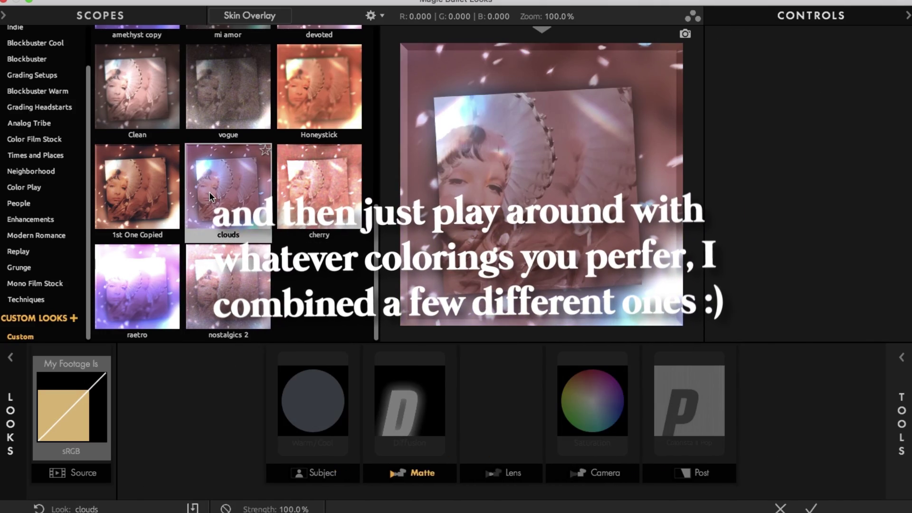
click(304, 93)
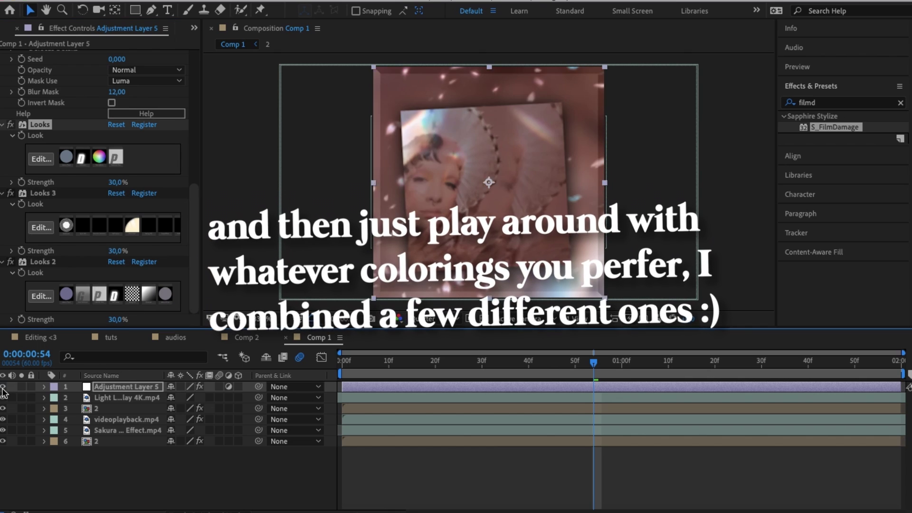
click(442, 472)
click(433, 318)
click(427, 350)
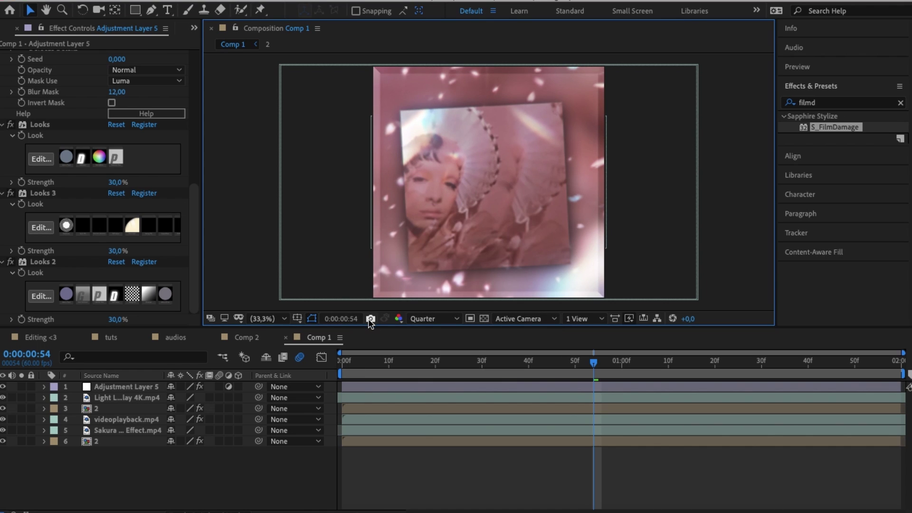
- Select all six Comp 1 layers and pre-compose them into one layer named 2
drag(371, 327, 374, 349)
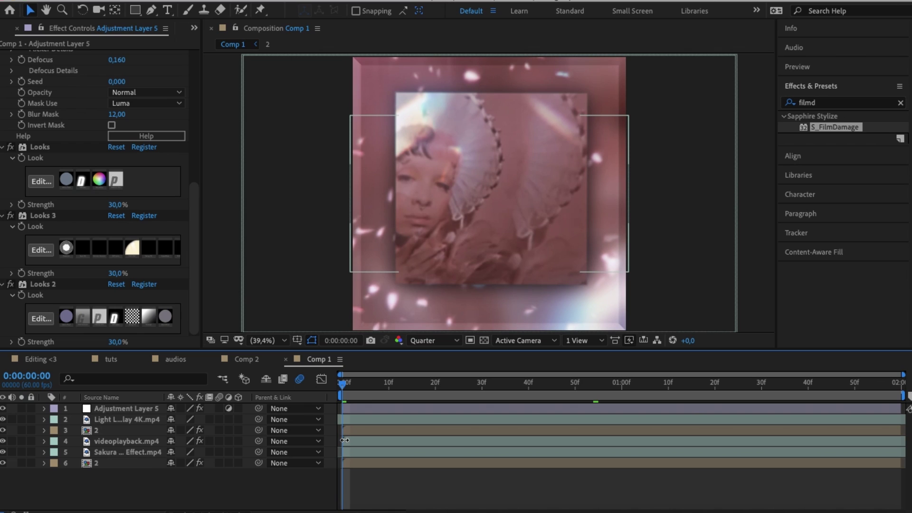
click(343, 408)
drag(291, 484, 144, 411)
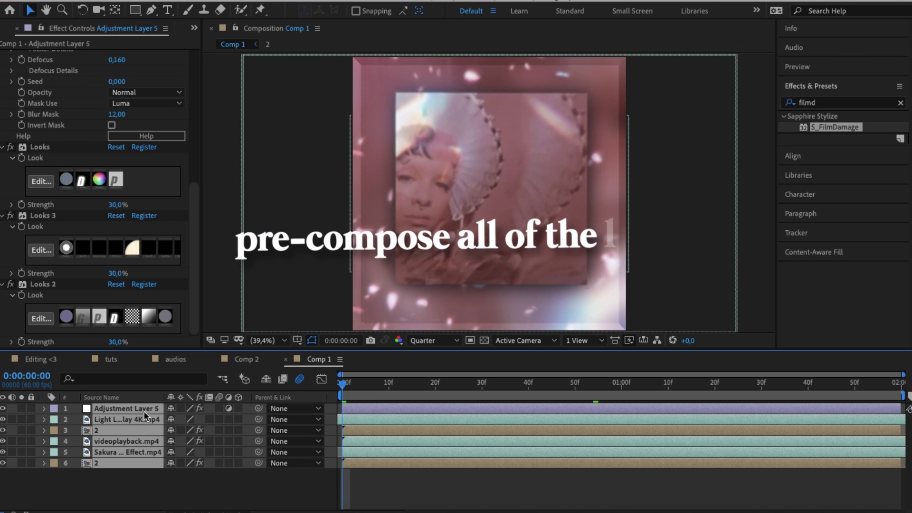
right_click(144, 411)
click(198, 452)
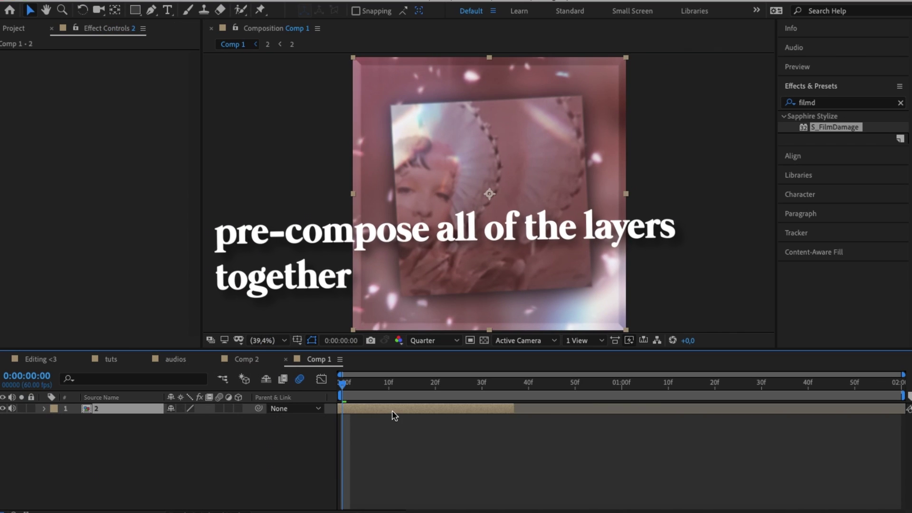
right_click(391, 411)
click(394, 395)
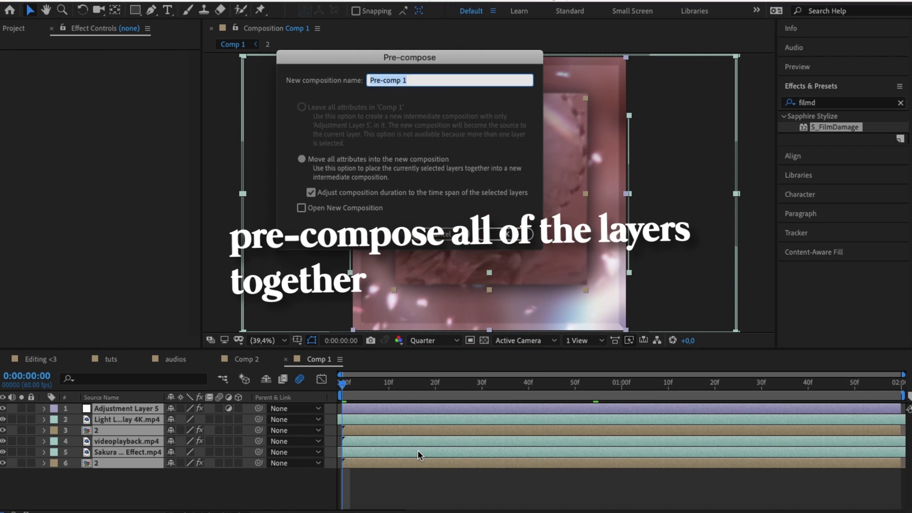
key(Return)
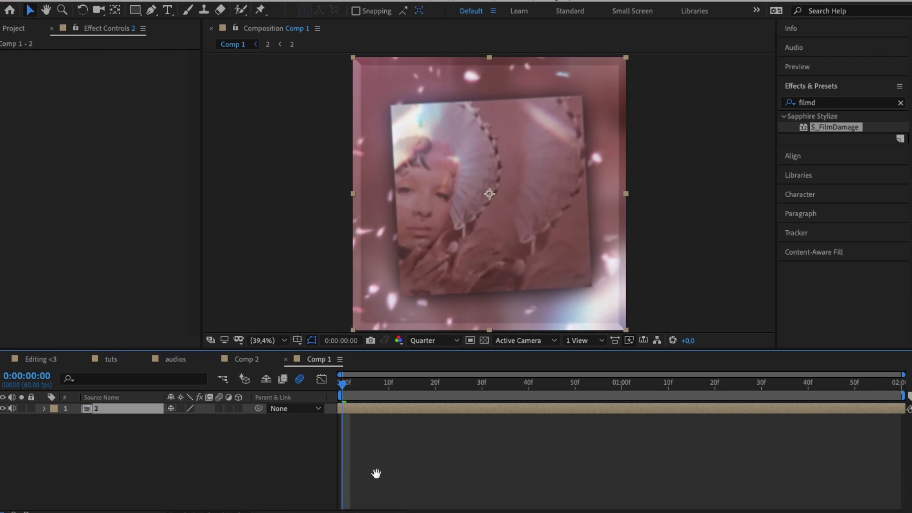
- Preview the pre-composed layer, then search effects for 'burn cu'
key(space)
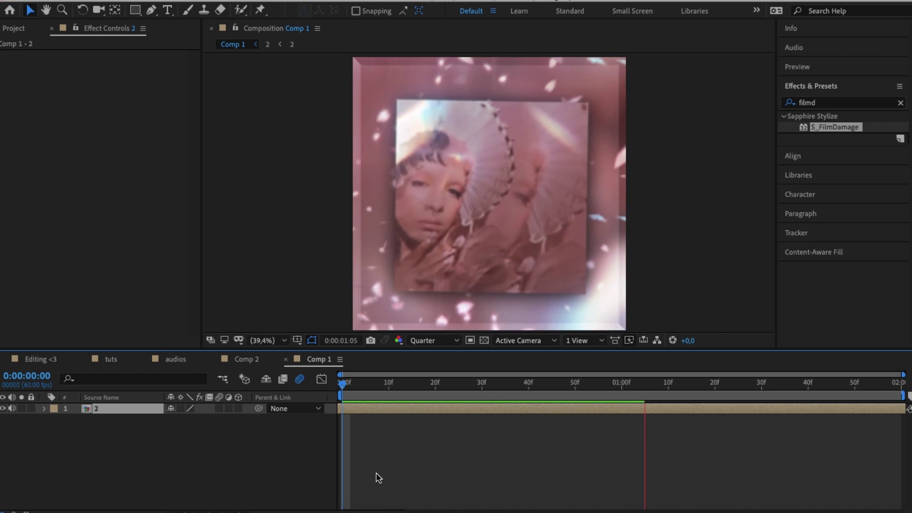
key(space)
key(space)
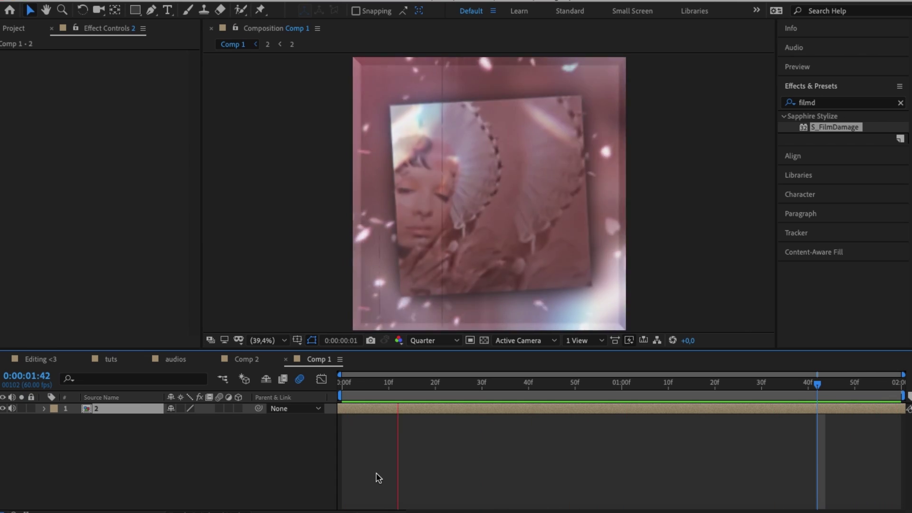
key(space)
text(burn)
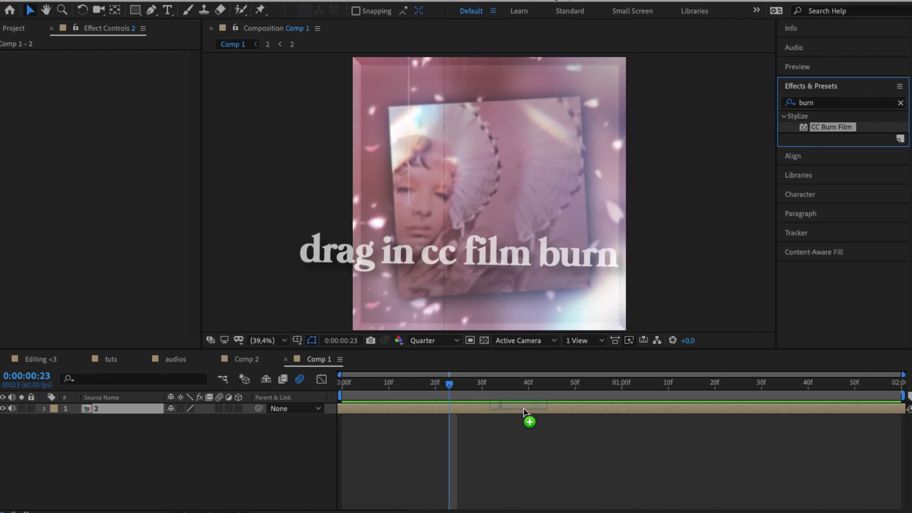
text( cu)
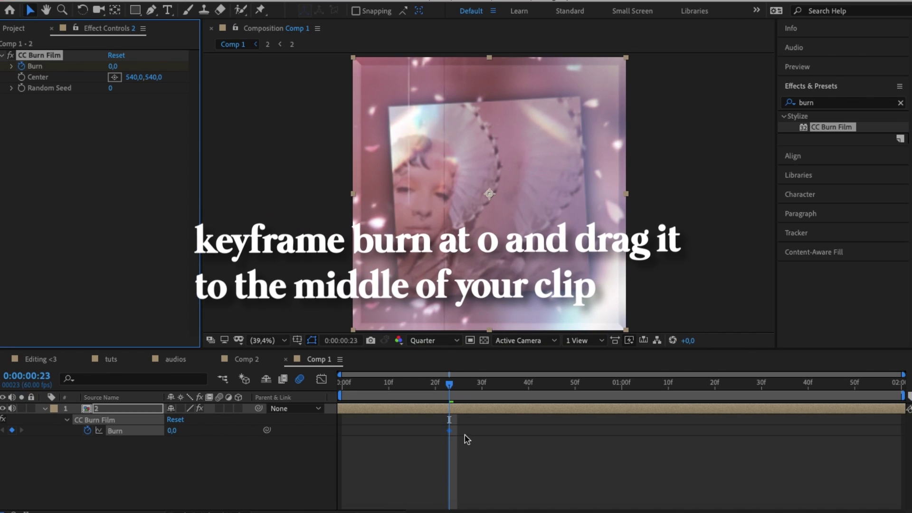
- Move Burn 100 to the clip start and Burn 0 to mid-clip, set Random Seed 70, then preview
drag(445, 432, 548, 432)
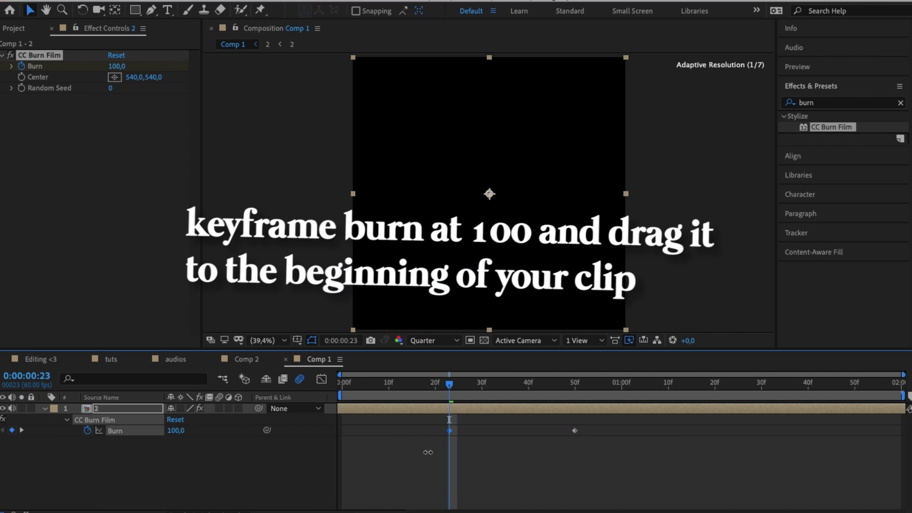
drag(449, 430, 342, 430)
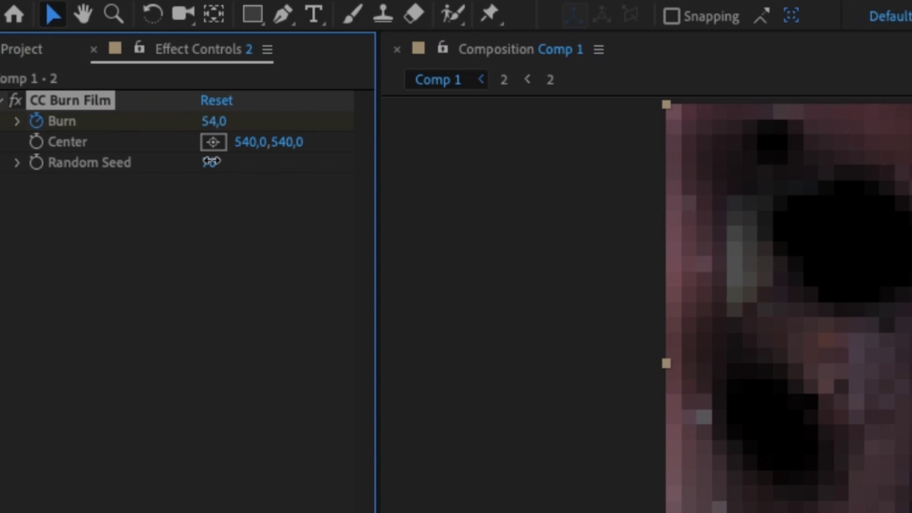
drag(205, 161, 244, 204)
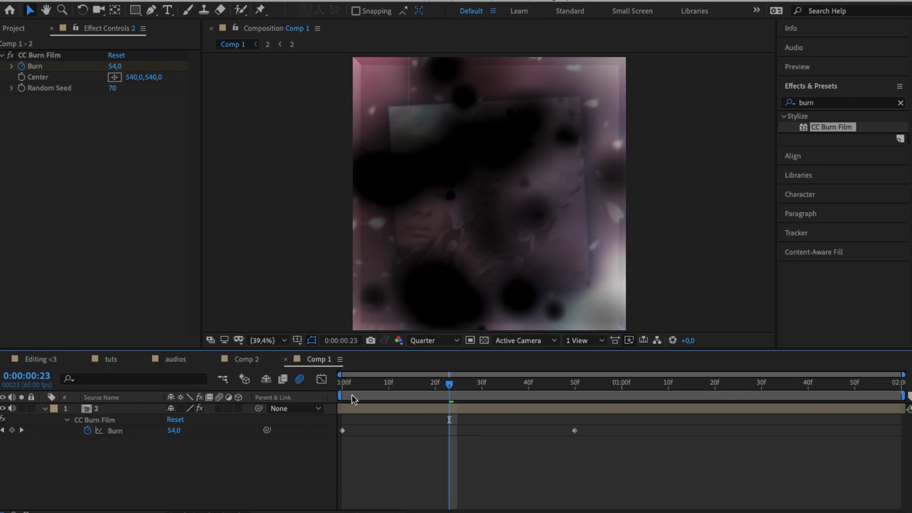
click(341, 382)
key(space)
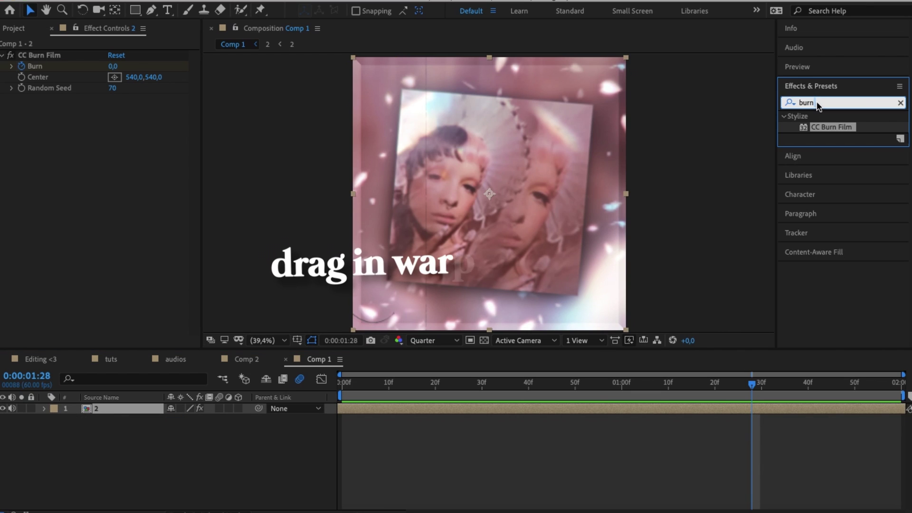
- Add the Warp effect to the pre-comp layer with Warp Style set to FishEye
text(warp)
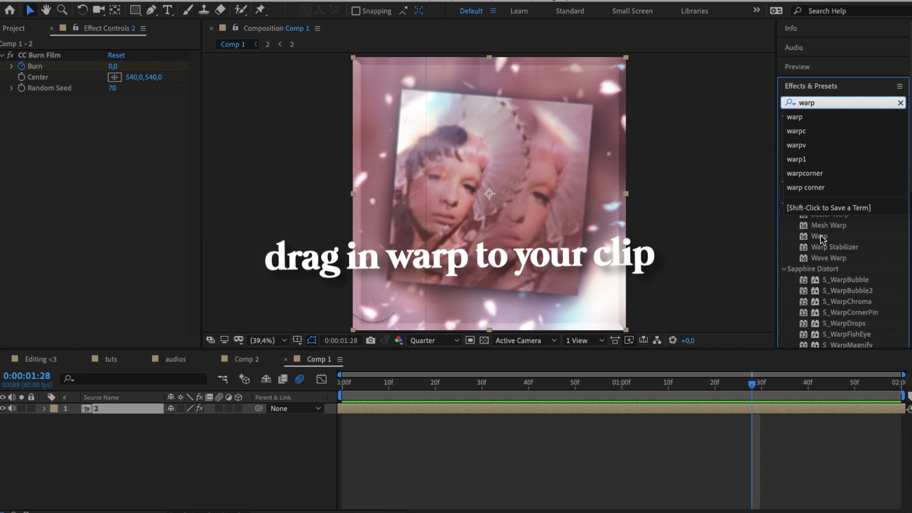
drag(821, 238, 800, 411)
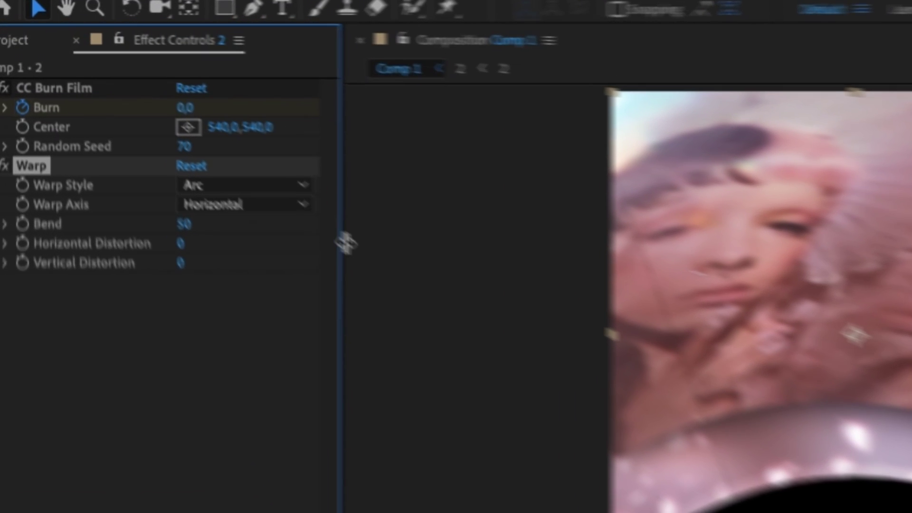
click(240, 192)
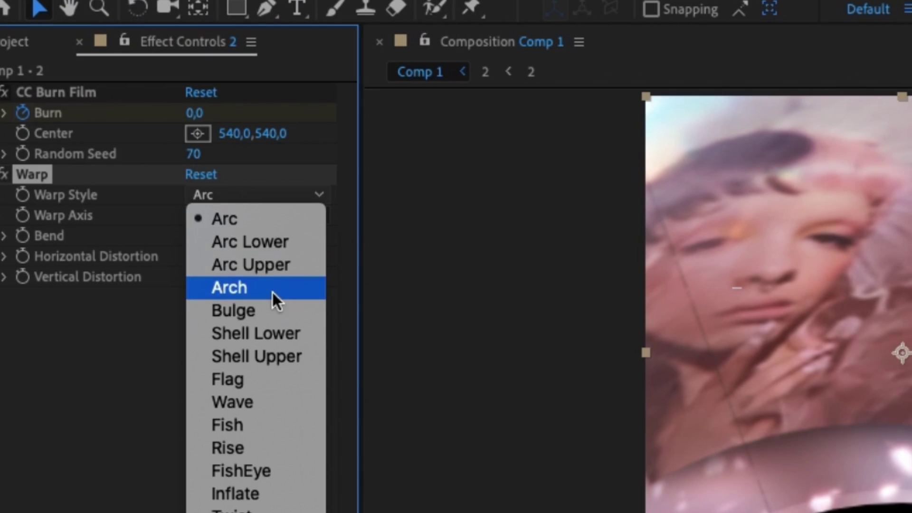
click(244, 471)
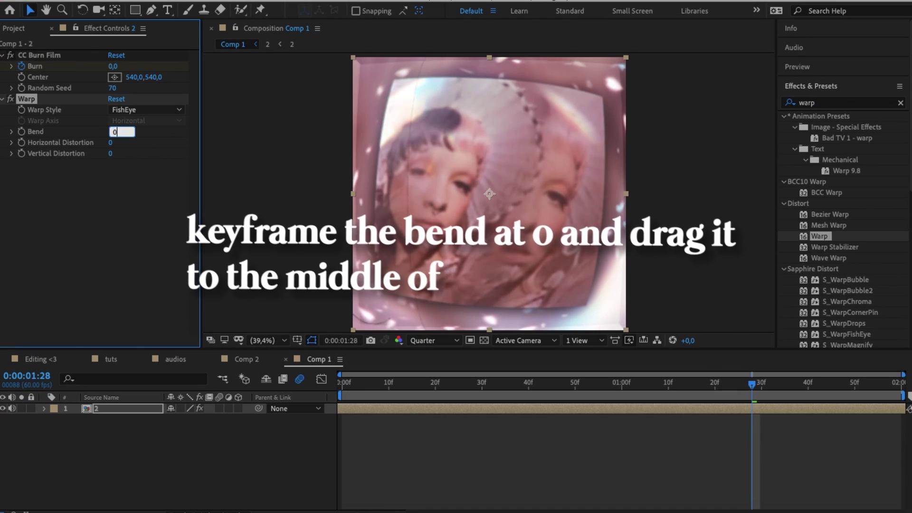
- Keyframe Bend at 0 mid-clip and -100 at the clip end
key(Return)
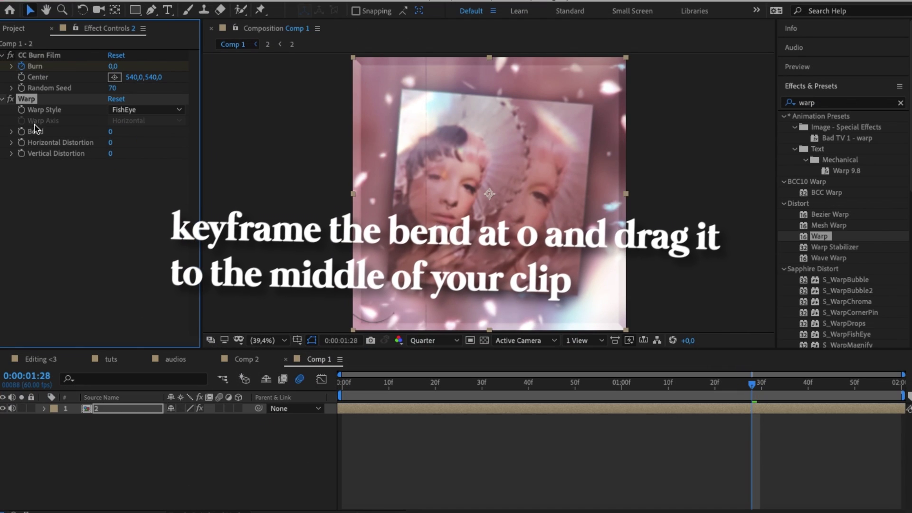
click(21, 131)
key(u)
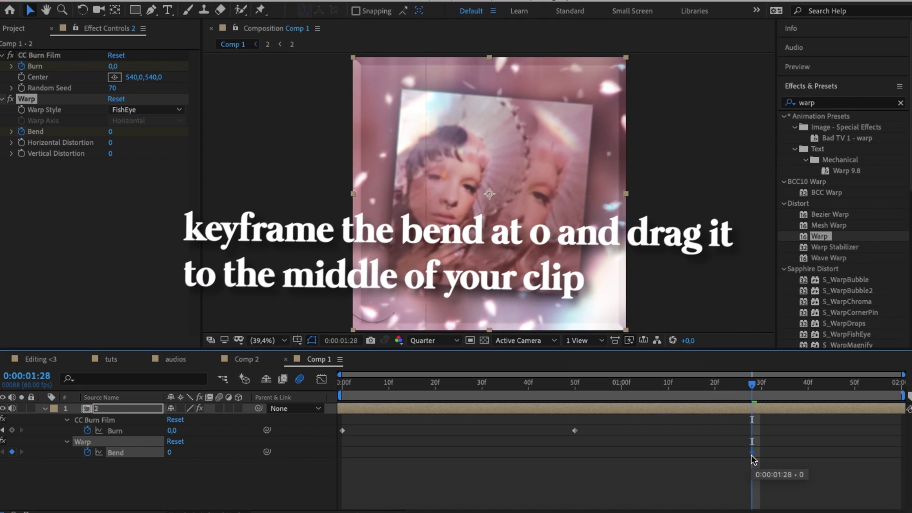
mouse_move(752, 453)
mouse_down()
mouse_move(641, 463)
mouse_move(705, 473)
mouse_up()
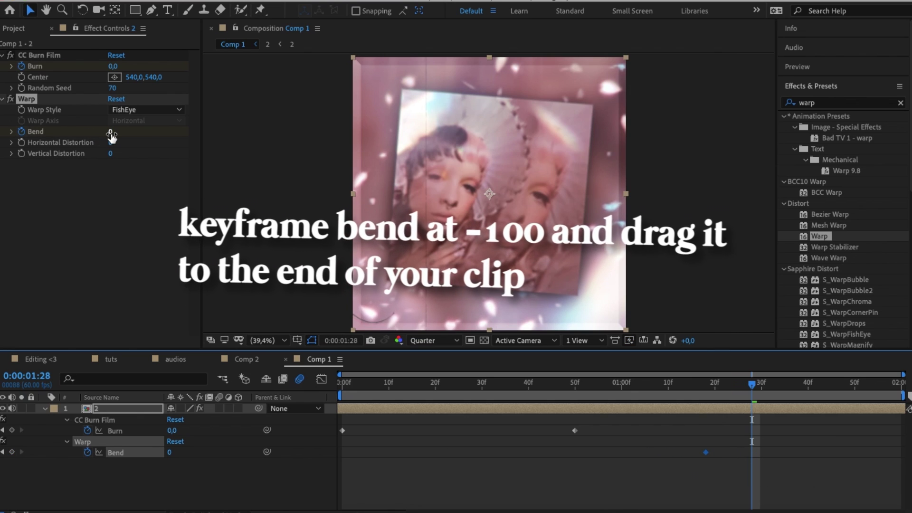
drag(111, 133, 6, 153)
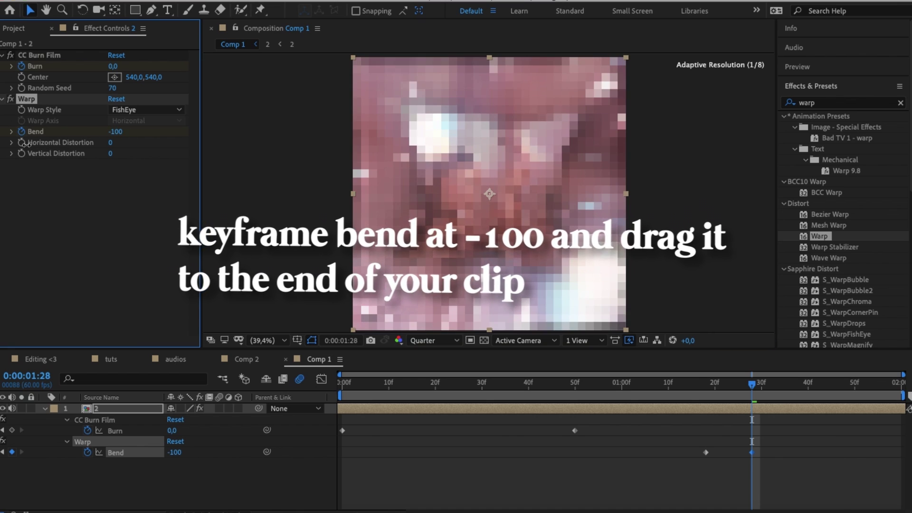
mouse_move(751, 452)
mouse_down()
mouse_move(897, 452)
mouse_move(692, 466)
mouse_up()
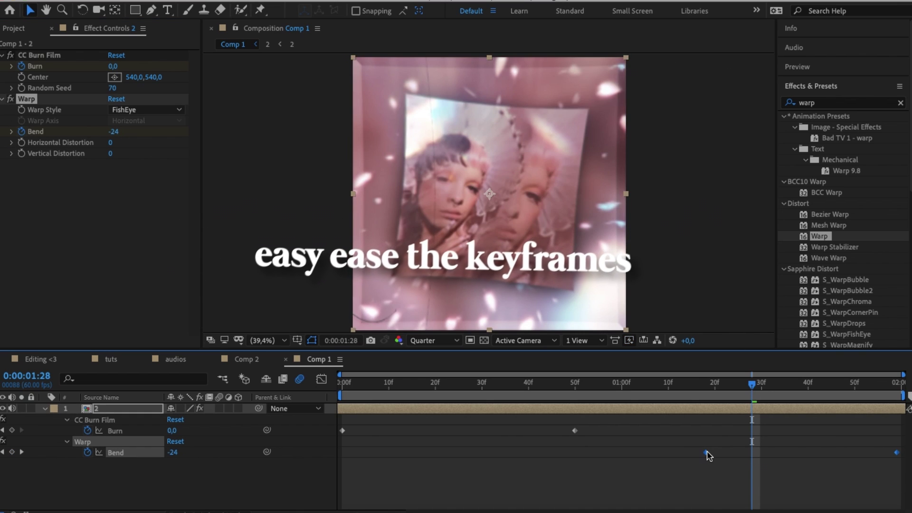
- Apply Easy Ease to both Bend keyframes via Keyframe Assistant
right_click(706, 452)
mouse_move(709, 507)
click(631, 435)
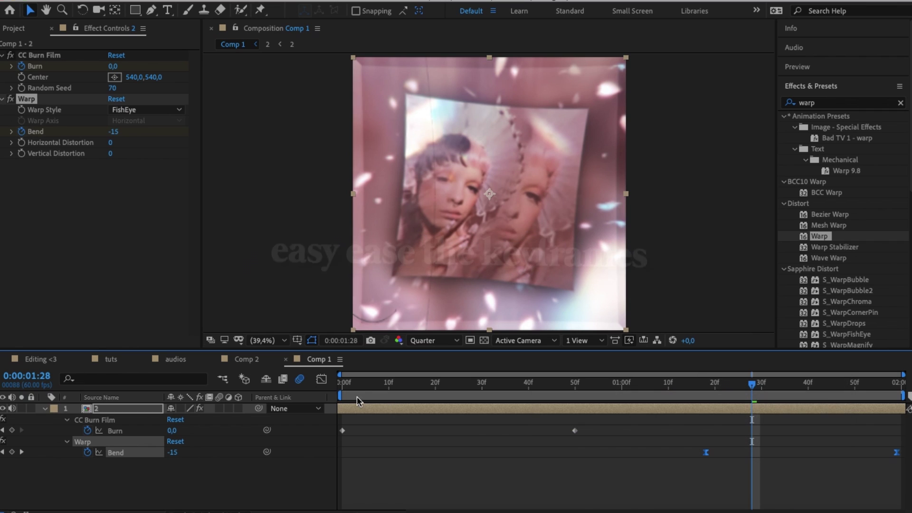
- Stretch the first Bend keyframe's speed-graph influence to 100% and preview the eased warp
click(321, 379)
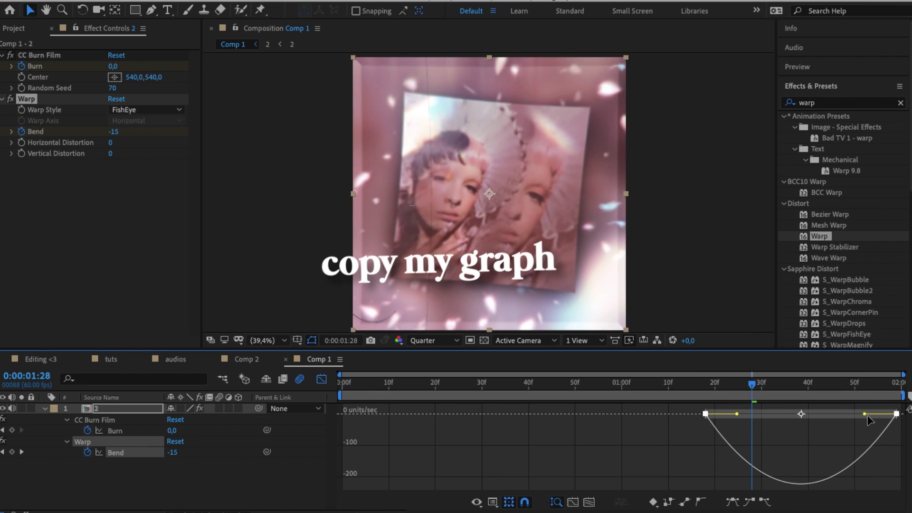
drag(737, 414, 801, 414)
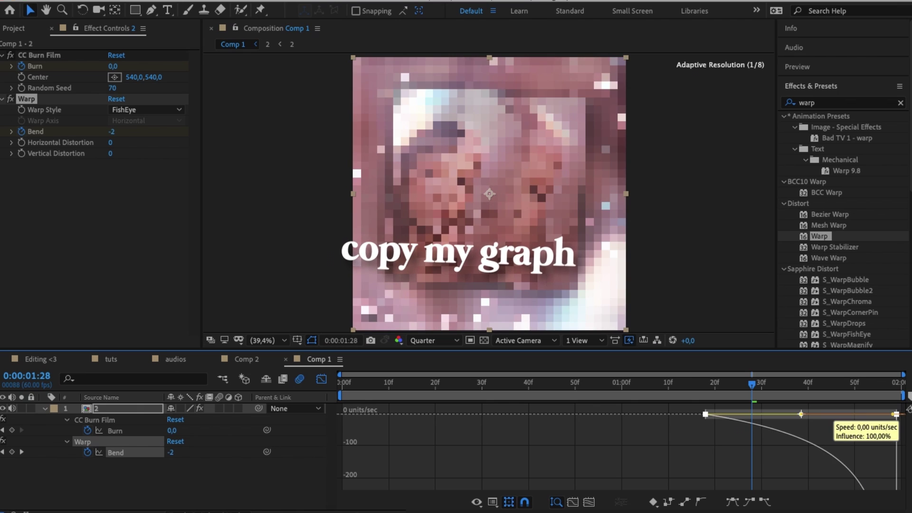
click(320, 379)
key(space)
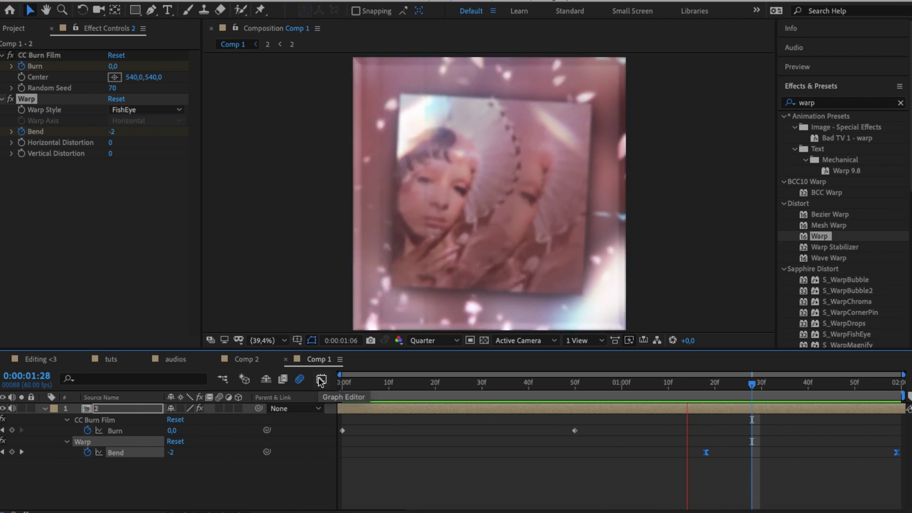
click(478, 430)
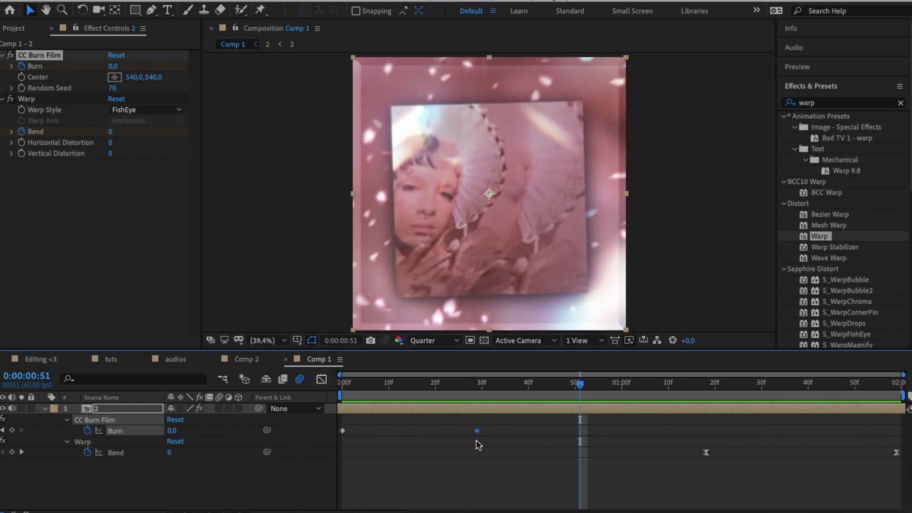